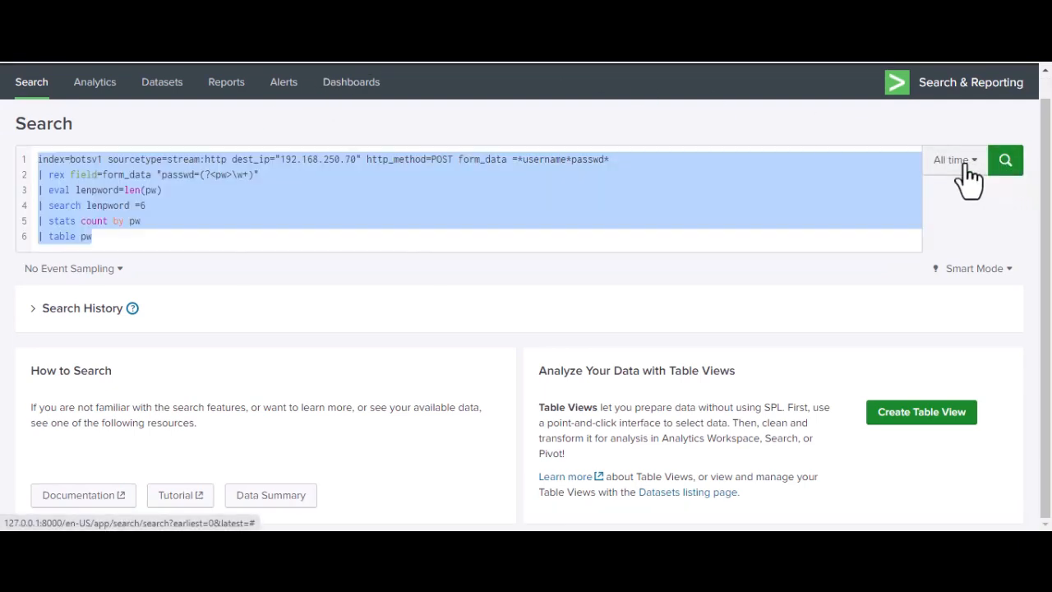
# Step: Run the prepared search for six-character passwords over all time and review the first page of the pw results
pyautogui.click(1001, 164)
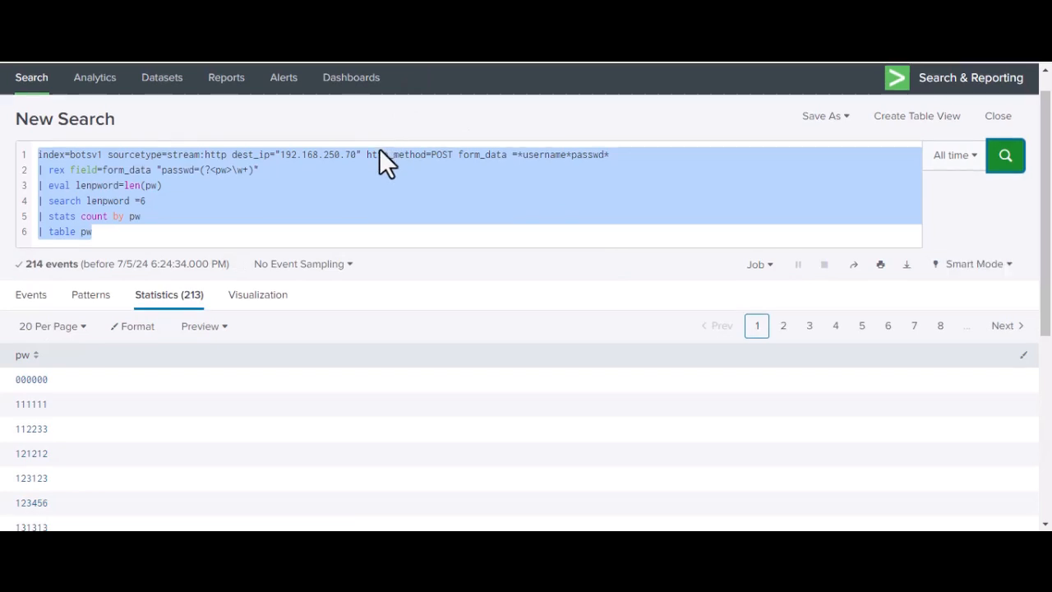
pyautogui.scroll(-3, 379, 159)
pyautogui.scroll(-2, 379, 179)
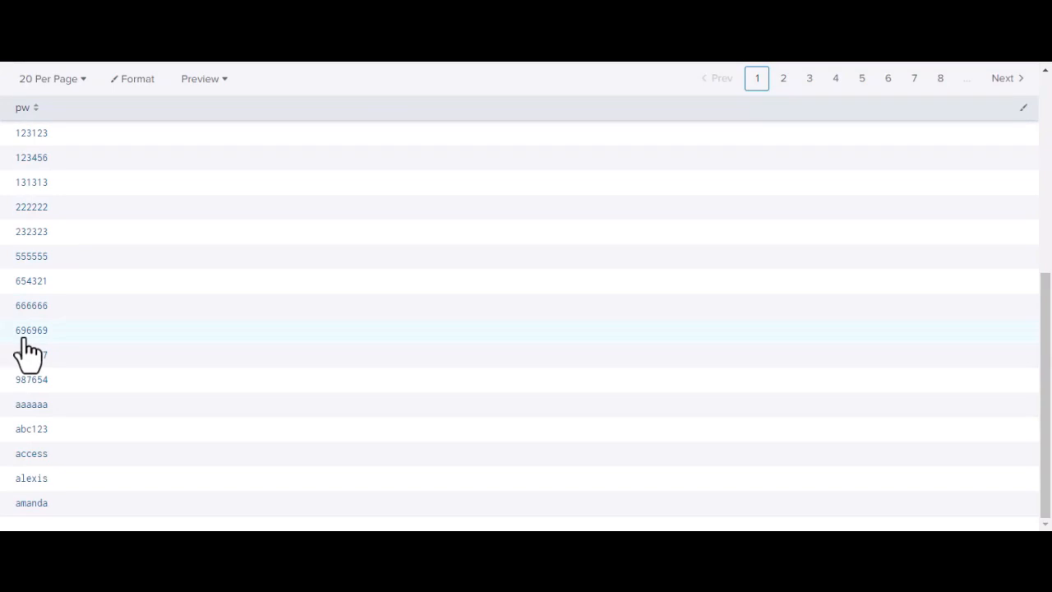
pyautogui.scroll(2, 42, 346)
pyautogui.scroll(1, 37, 346)
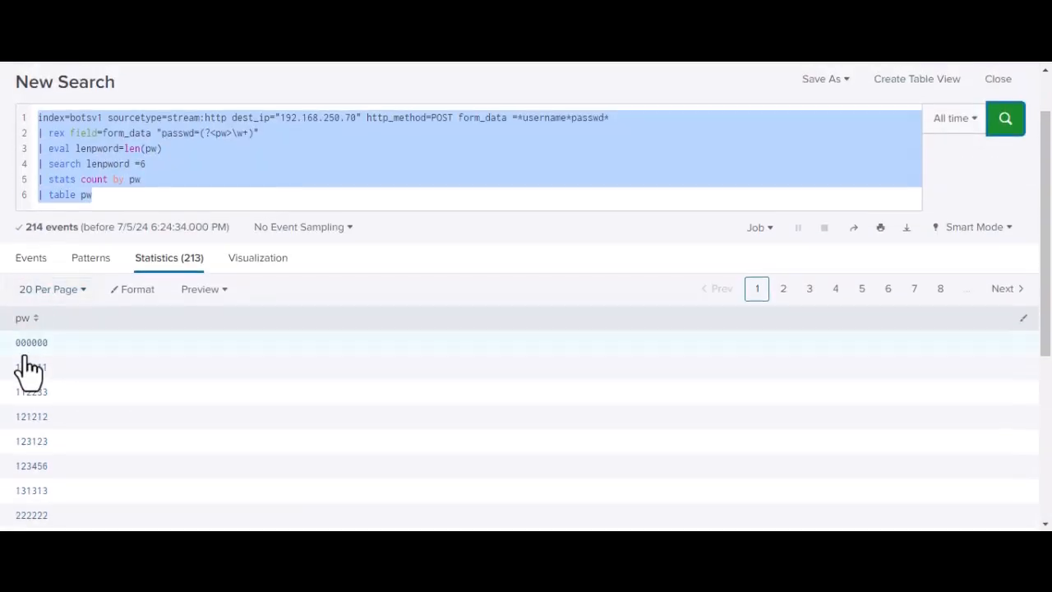
pyautogui.scroll(-2, 50, 461)
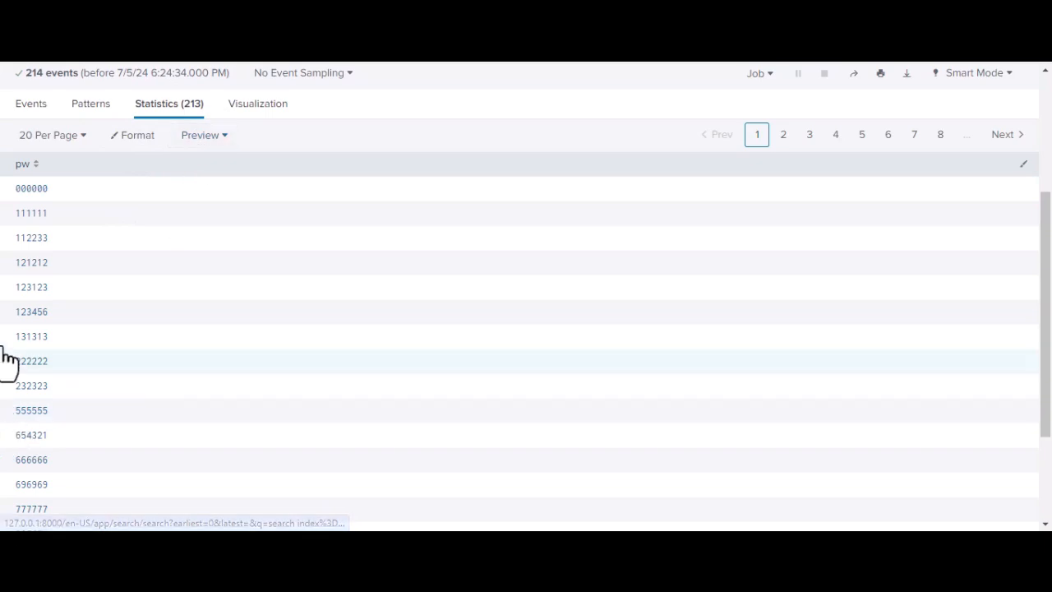
# Step: Go to page 5 of the pw results and look through its entries
pyautogui.click(861, 135)
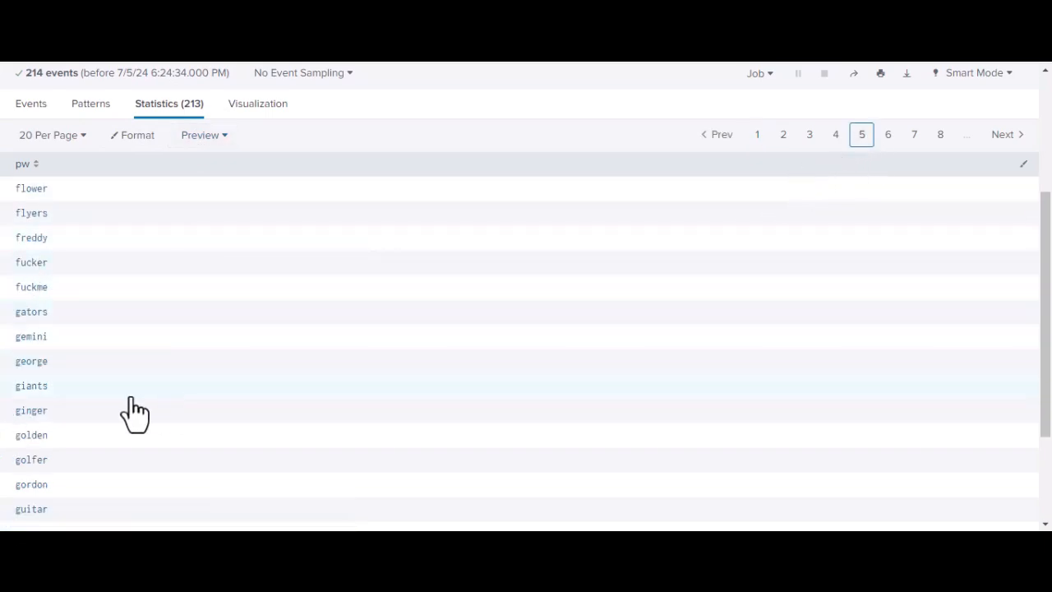
pyautogui.scroll(-2, 100, 414)
pyautogui.scroll(5, 101, 416)
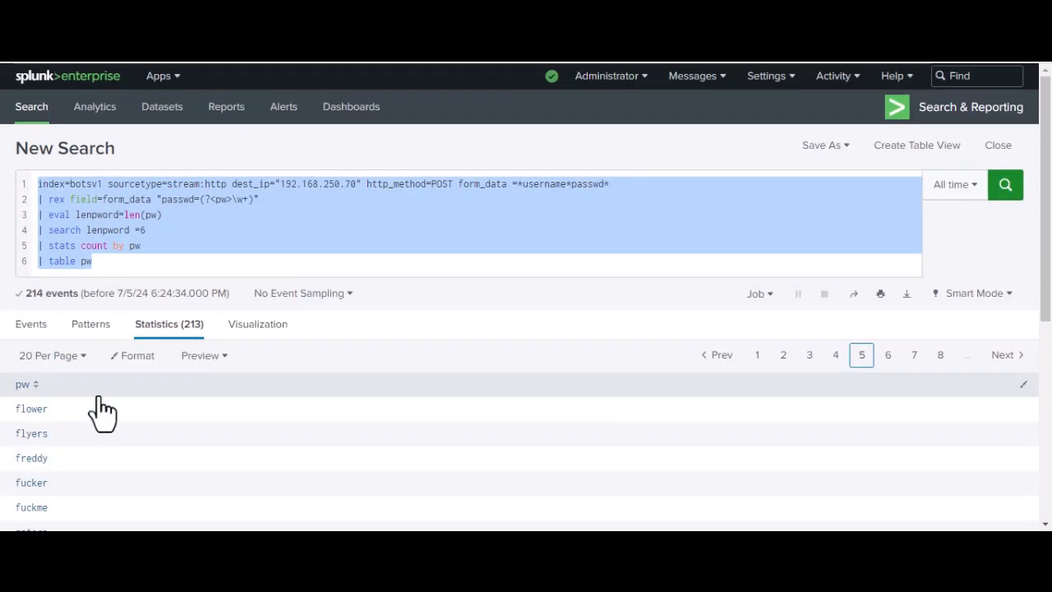
pyautogui.scroll(-1, 175, 378)
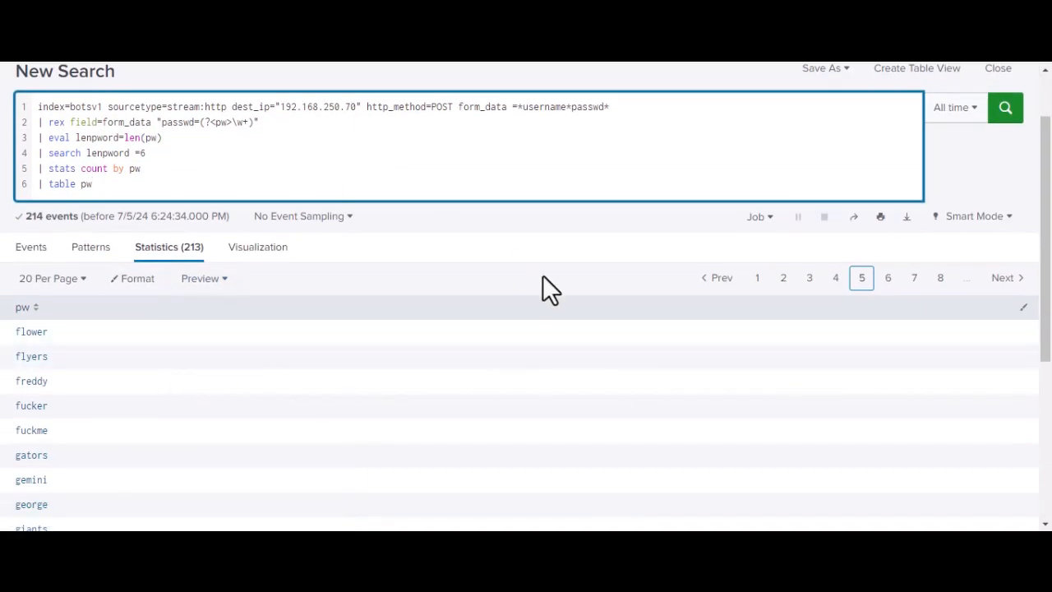
# Step: Export all search results in CSV format and save the file in the "test file" folder on New Volume (F:)
pyautogui.click(907, 217)
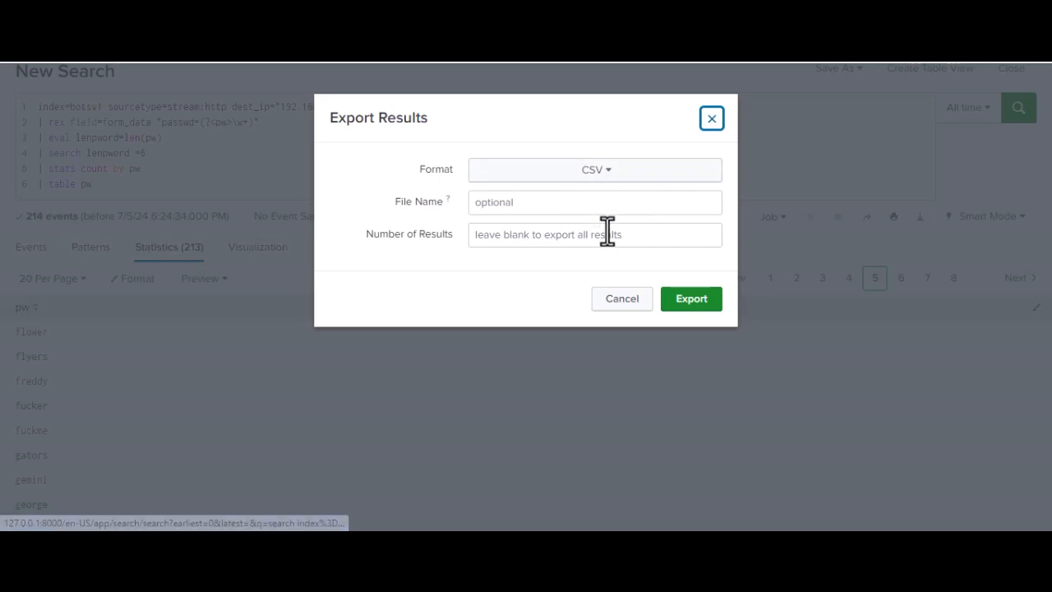
pyautogui.click(695, 301)
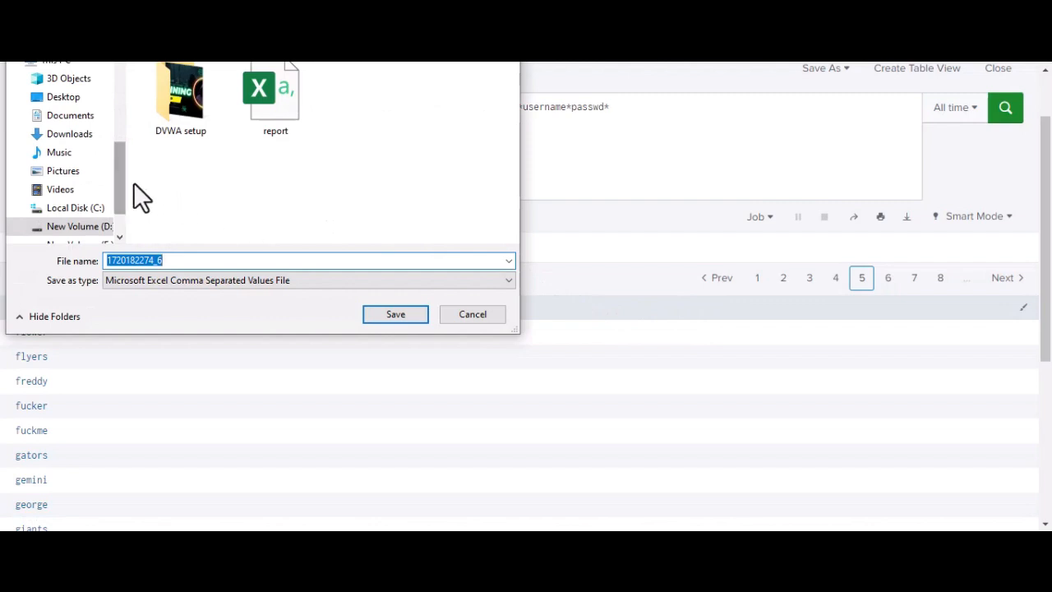
pyautogui.scroll(-1, 97, 230)
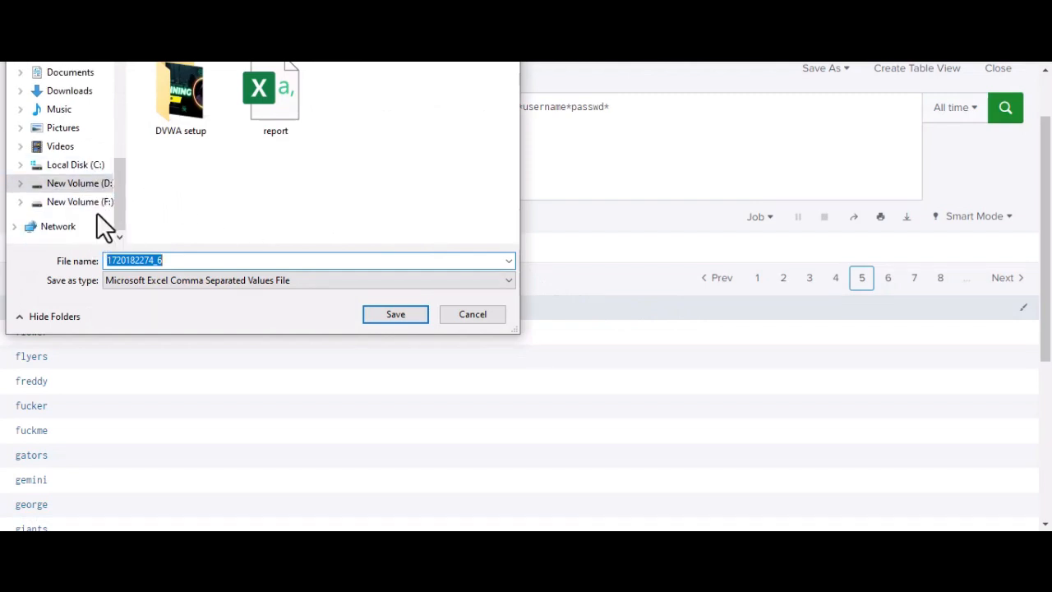
pyautogui.click(91, 202)
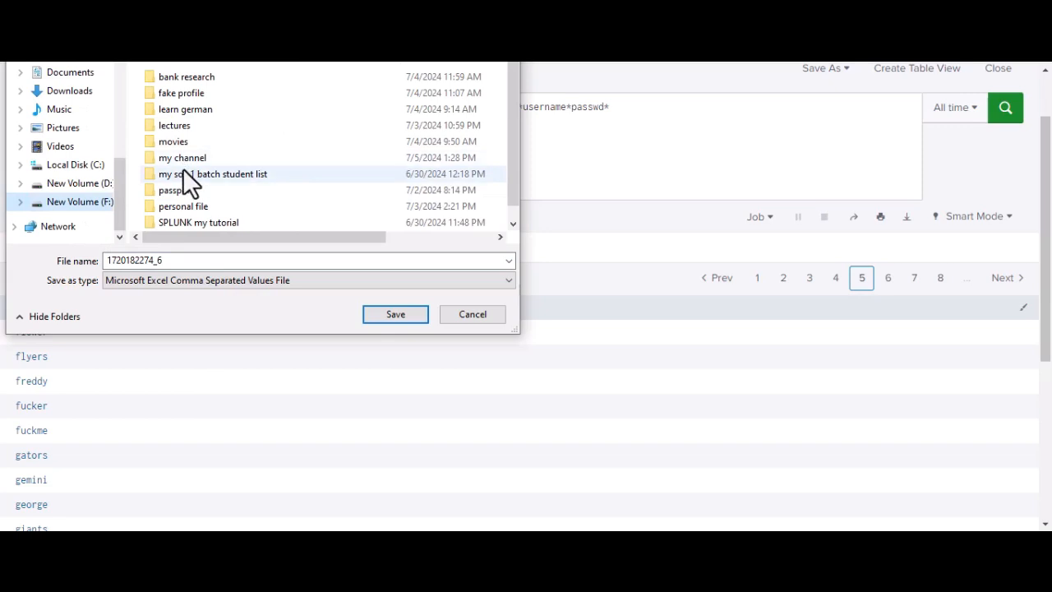
pyautogui.scroll(-1, 181, 191)
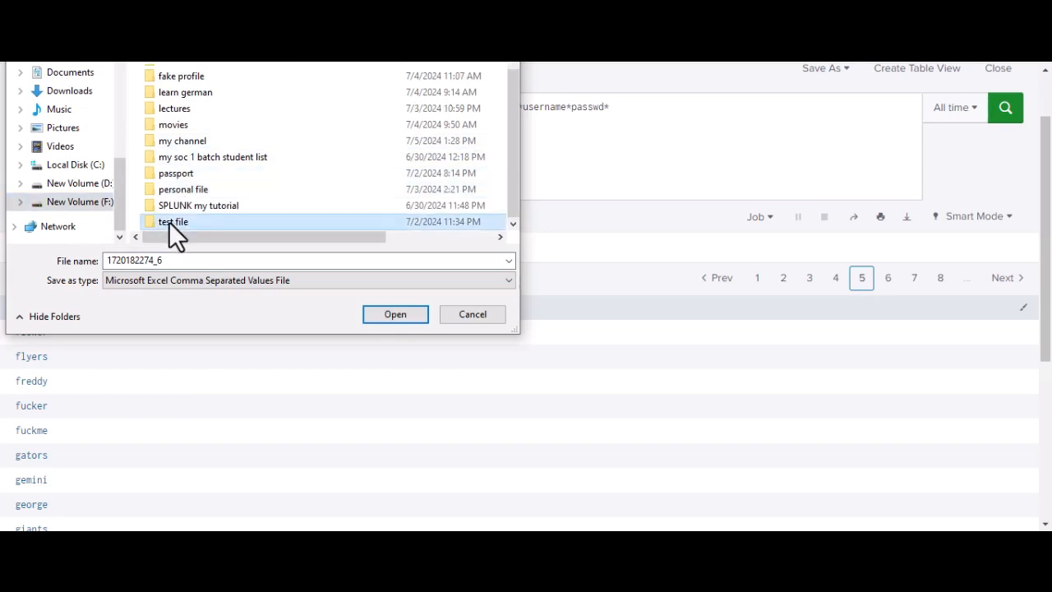
pyautogui.doubleClick(171, 221)
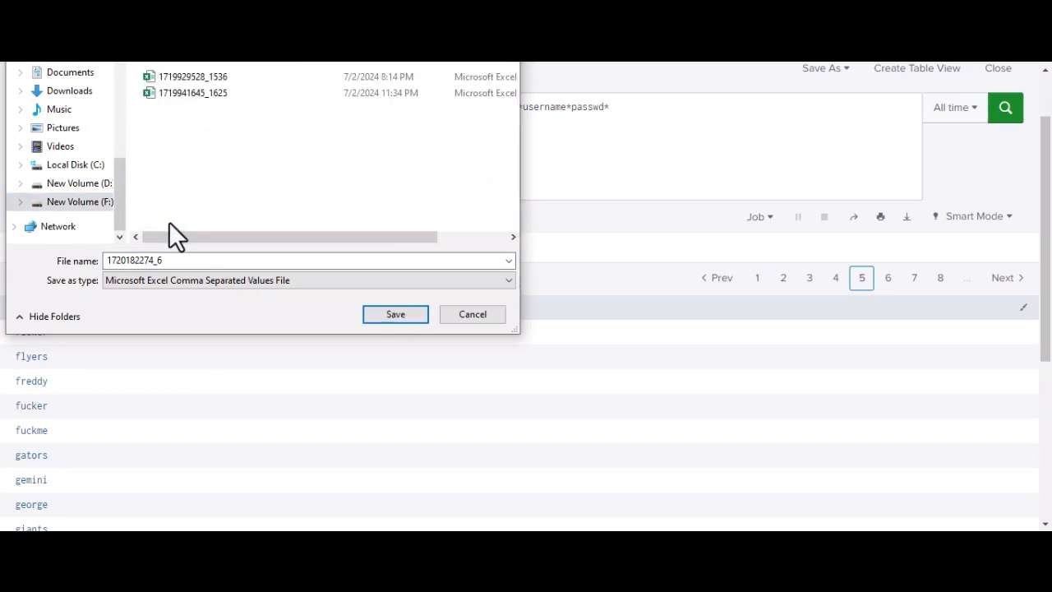
pyautogui.click(395, 314)
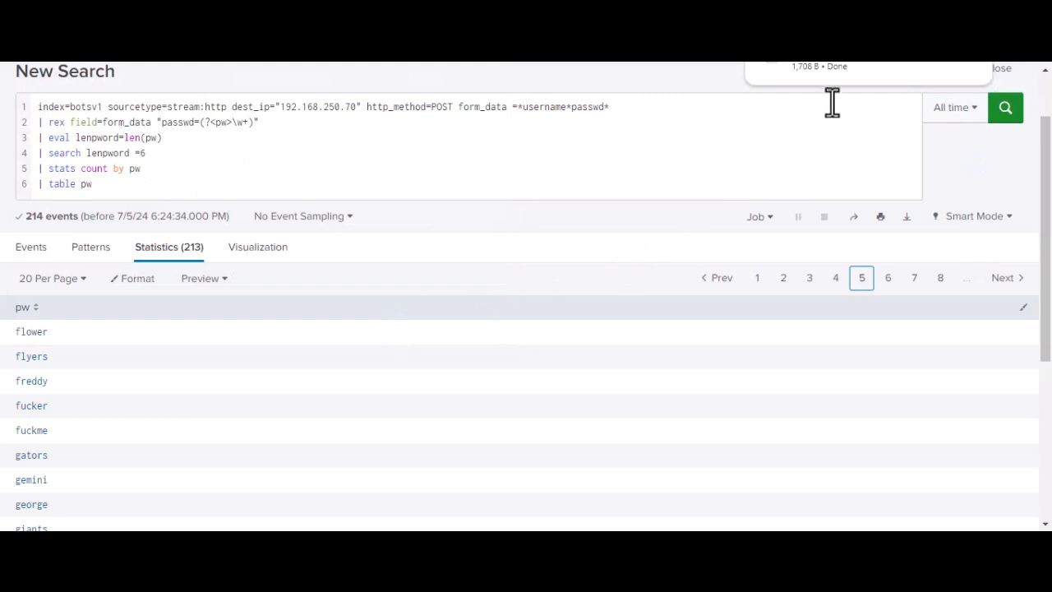
# Step: Open the downloaded CSV file in Excel, maximize it and examine the list of passwords in column A
pyautogui.click(864, 72)
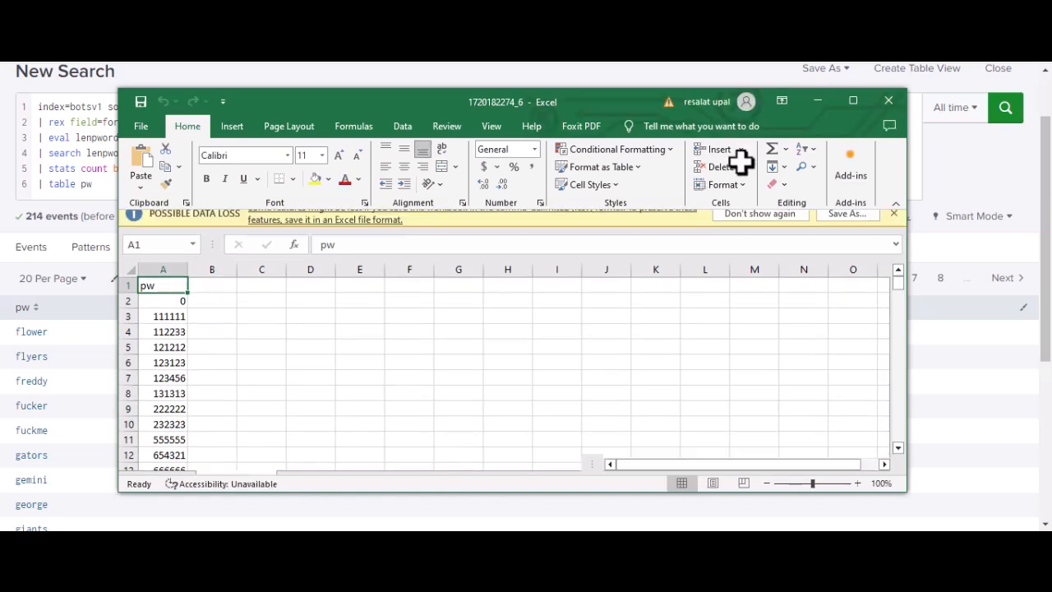
pyautogui.click(854, 102)
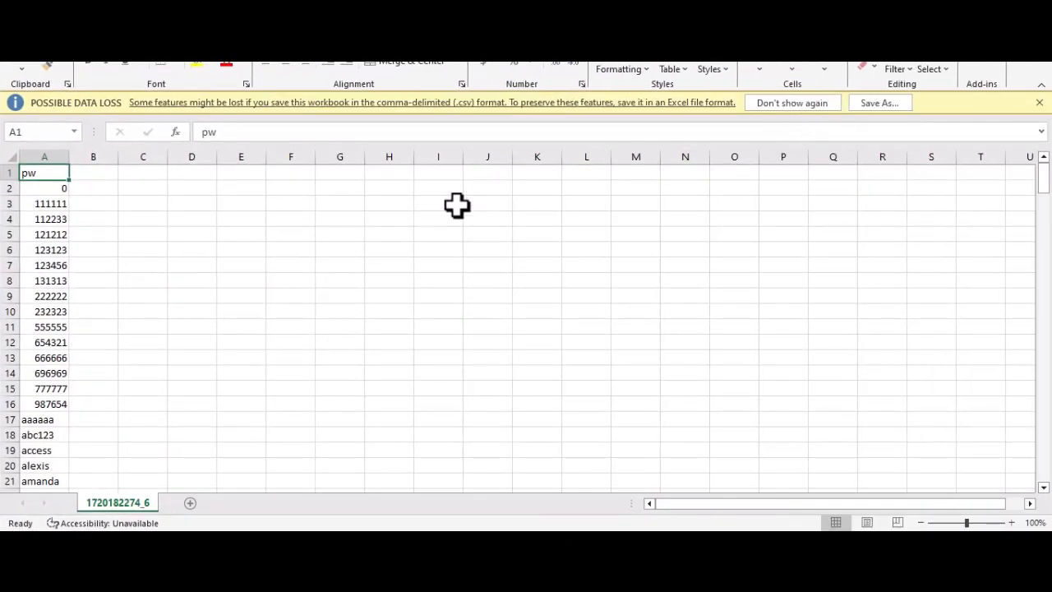
pyautogui.scroll(-5, 46, 214)
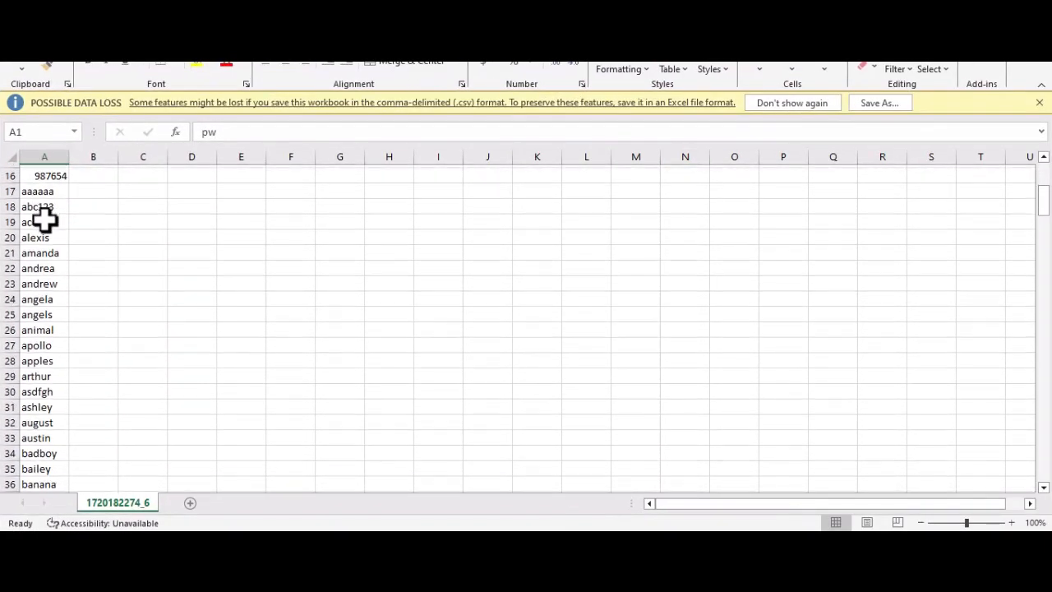
pyautogui.scroll(-3, 45, 218)
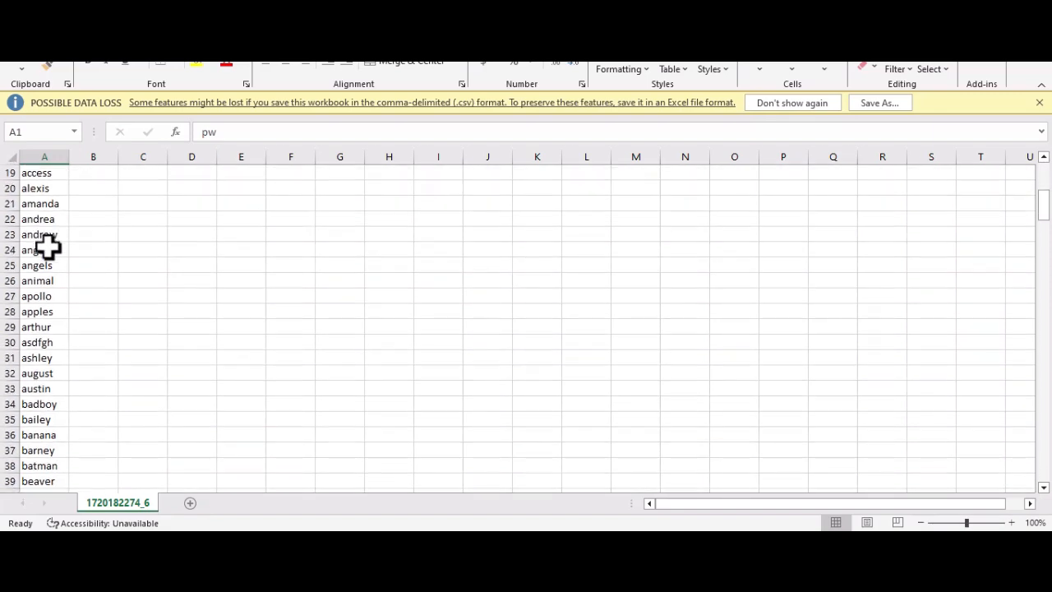
pyautogui.scroll(-4, 51, 258)
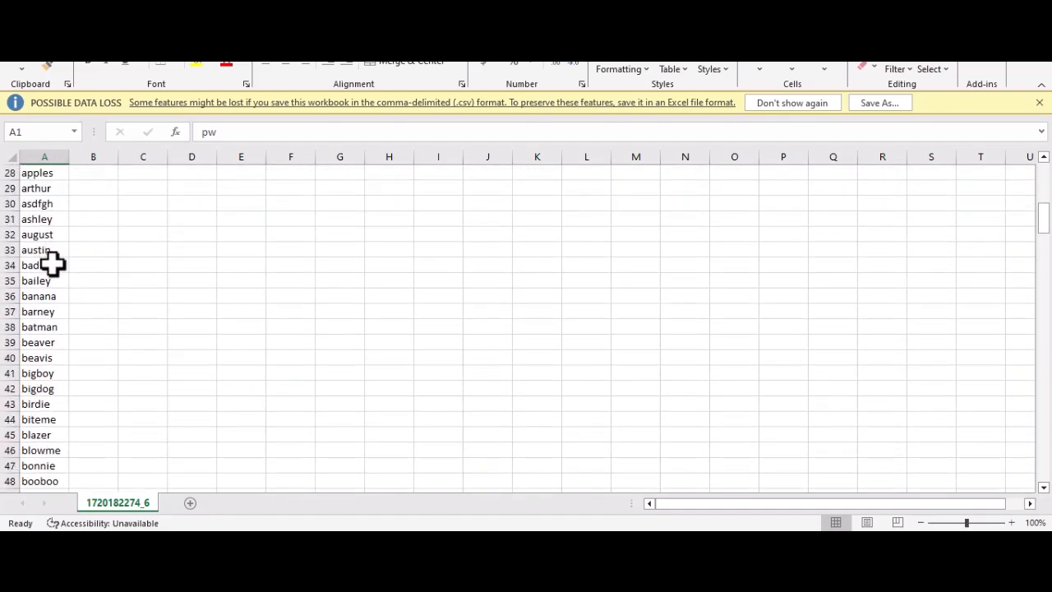
pyautogui.scroll(-2, 55, 276)
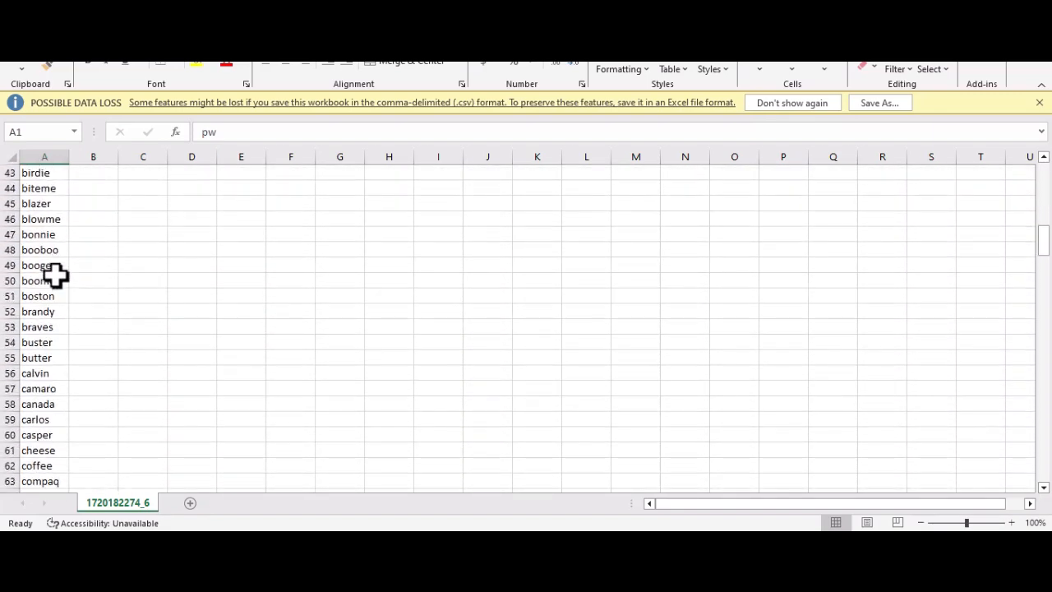
pyautogui.scroll(-3, 57, 282)
pyautogui.scroll(-4, 60, 291)
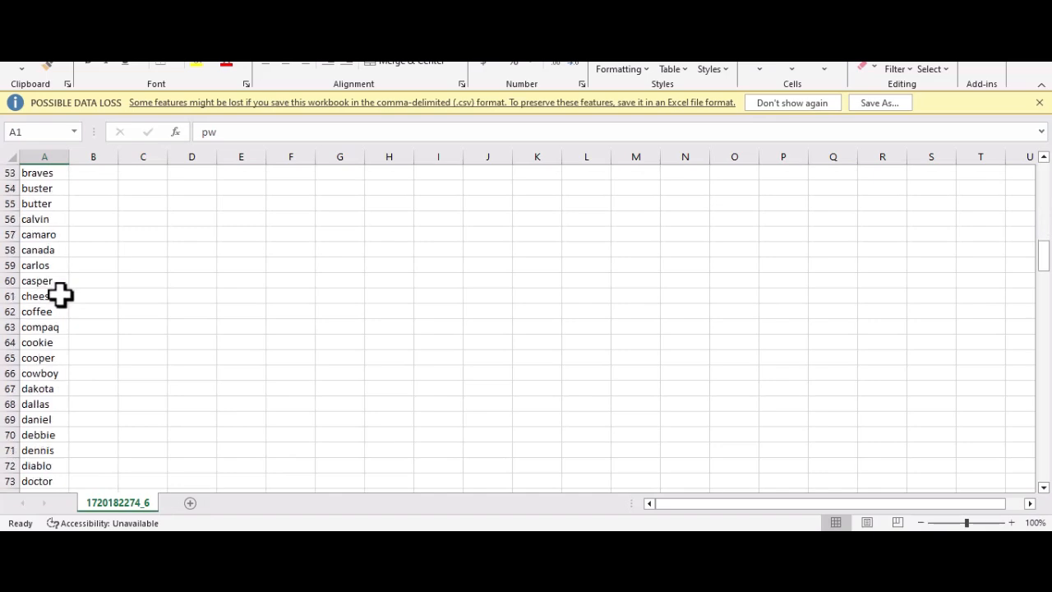
pyautogui.scroll(-1, 60, 302)
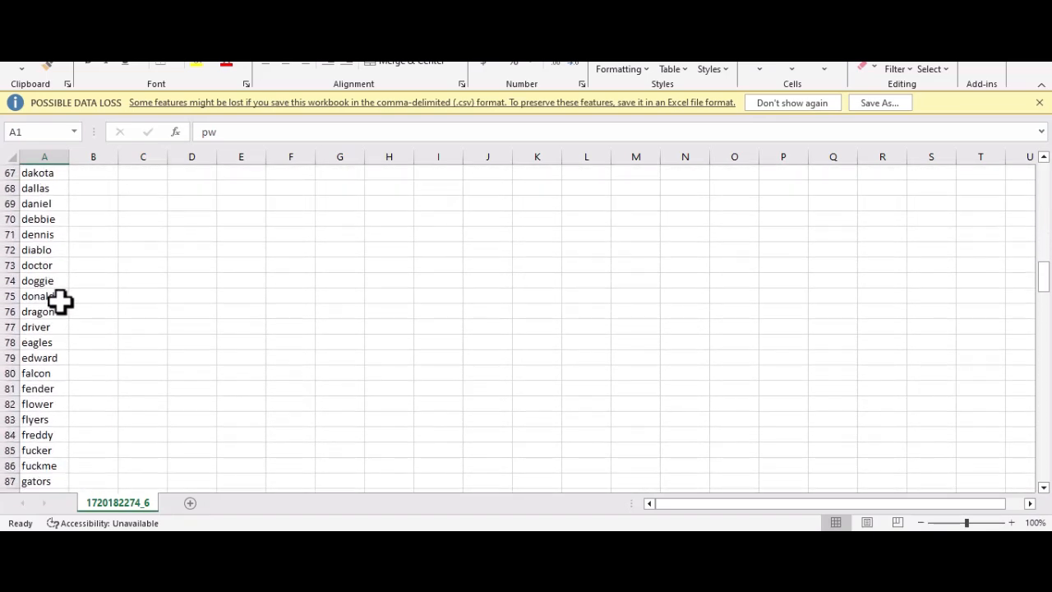
# Step: Return to the Splunk search results and view page 7 of the pw table
pyautogui.click(356, 542)
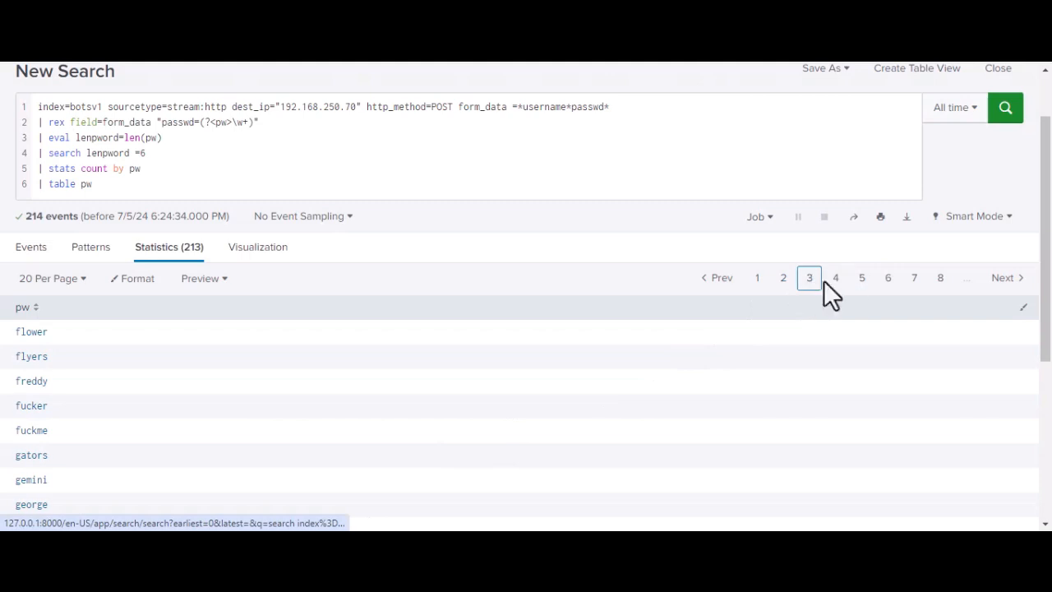
pyautogui.click(910, 279)
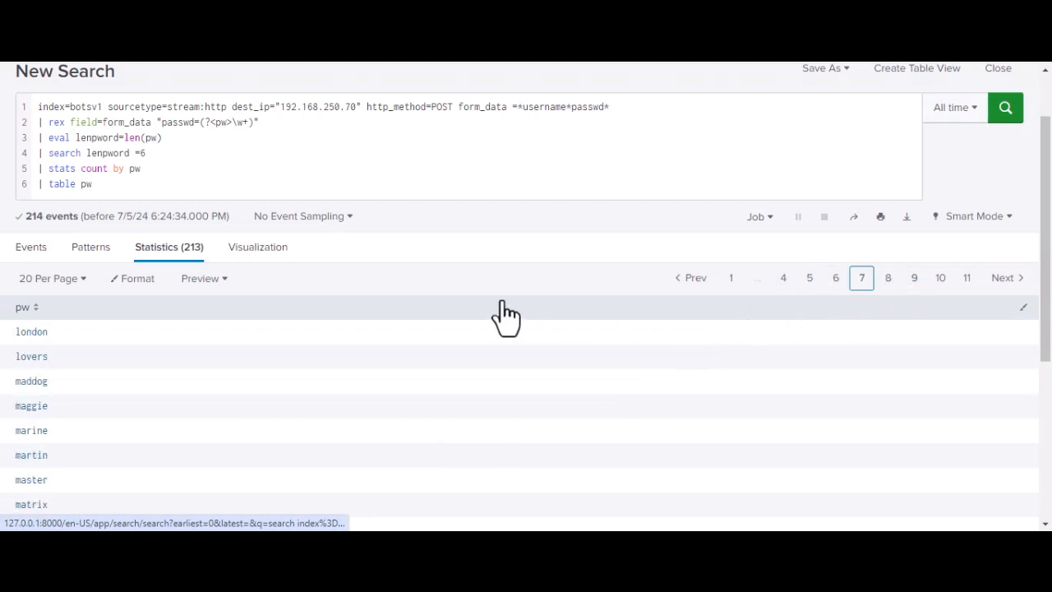
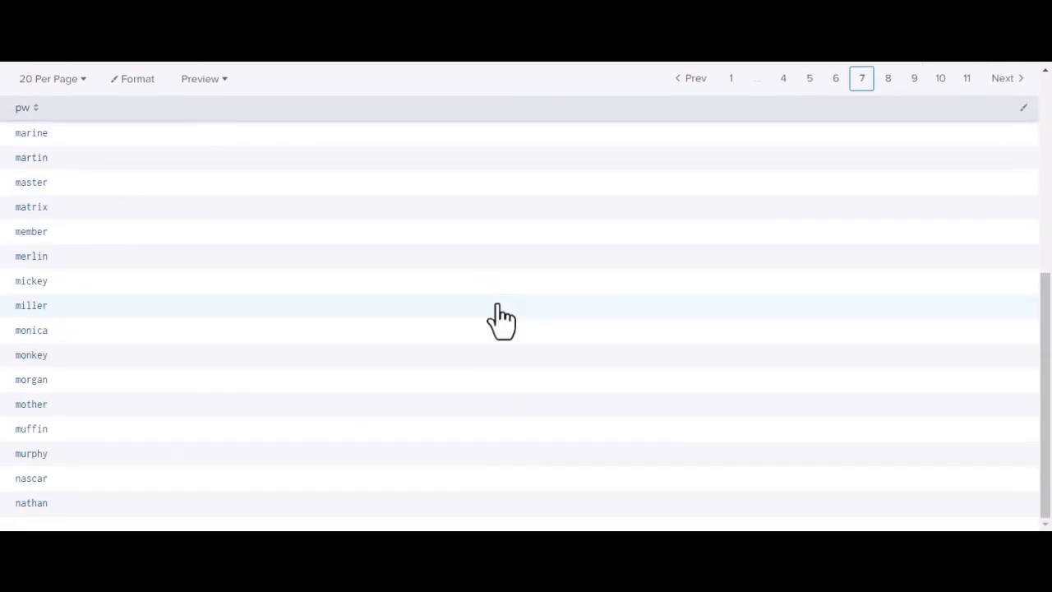
# Step: Go to page 11 of the pw results and look through the last entries
pyautogui.scroll(3, 608, 309)
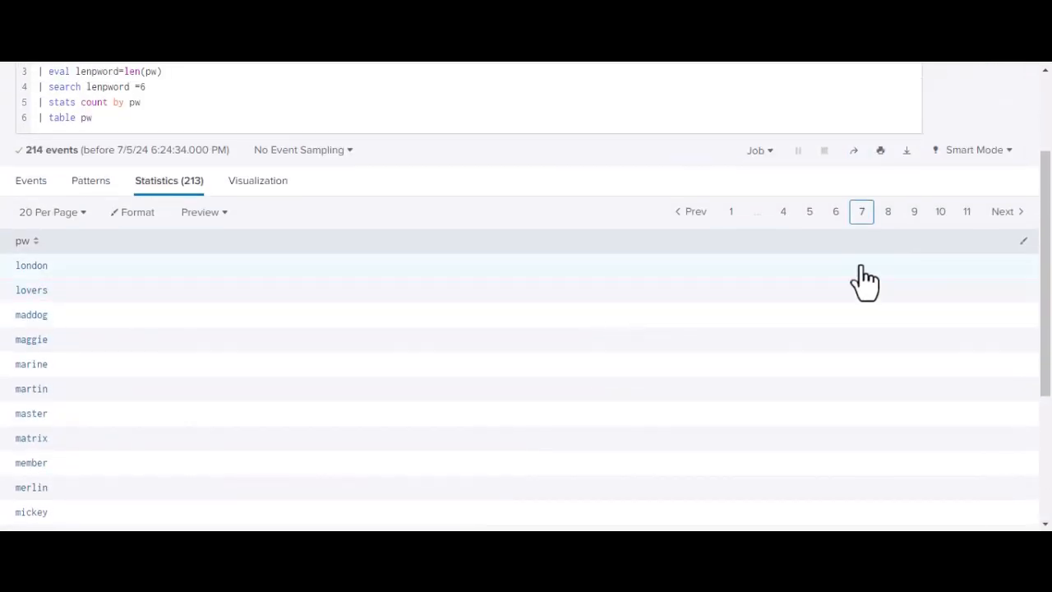
pyautogui.click(967, 215)
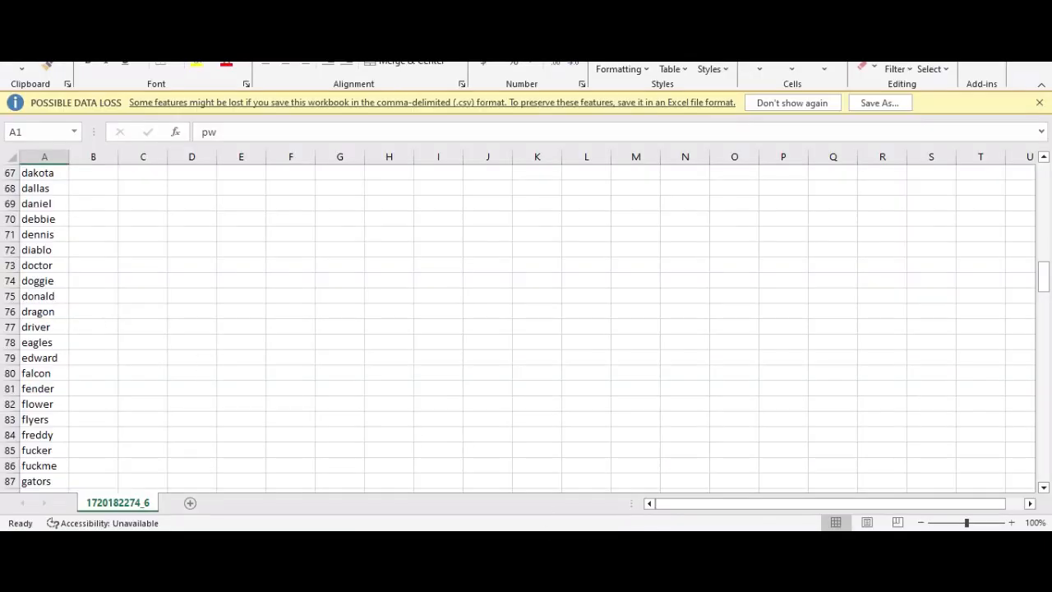
pyautogui.scroll(-2, 7, 271)
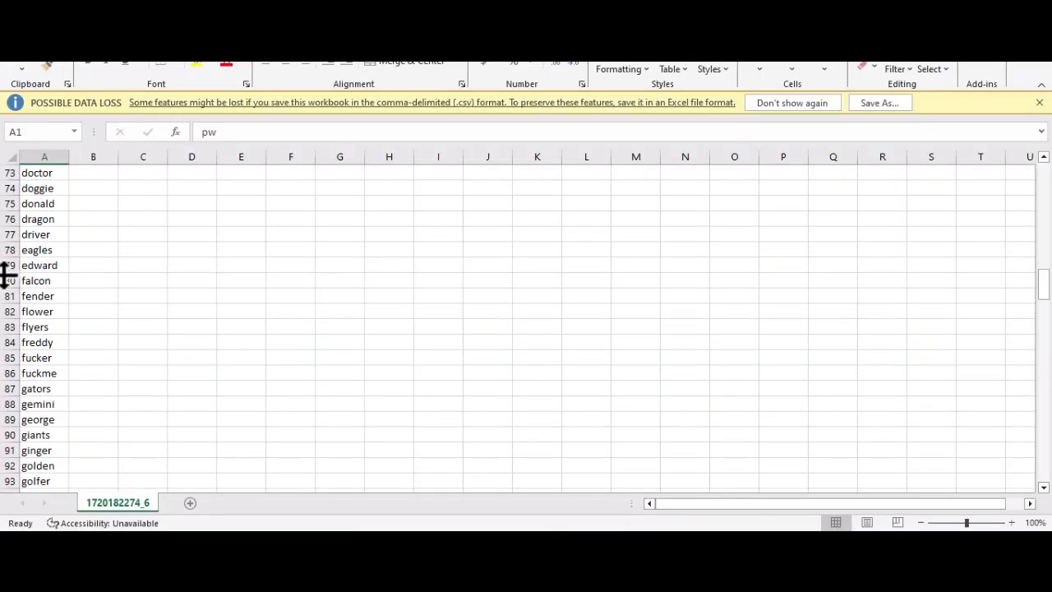
# Step: Switch back to the exported CSV file in Excel and review the middle part of the password list in column A
pyautogui.scroll(-2, 83, 364)
pyautogui.scroll(-4, 83, 364)
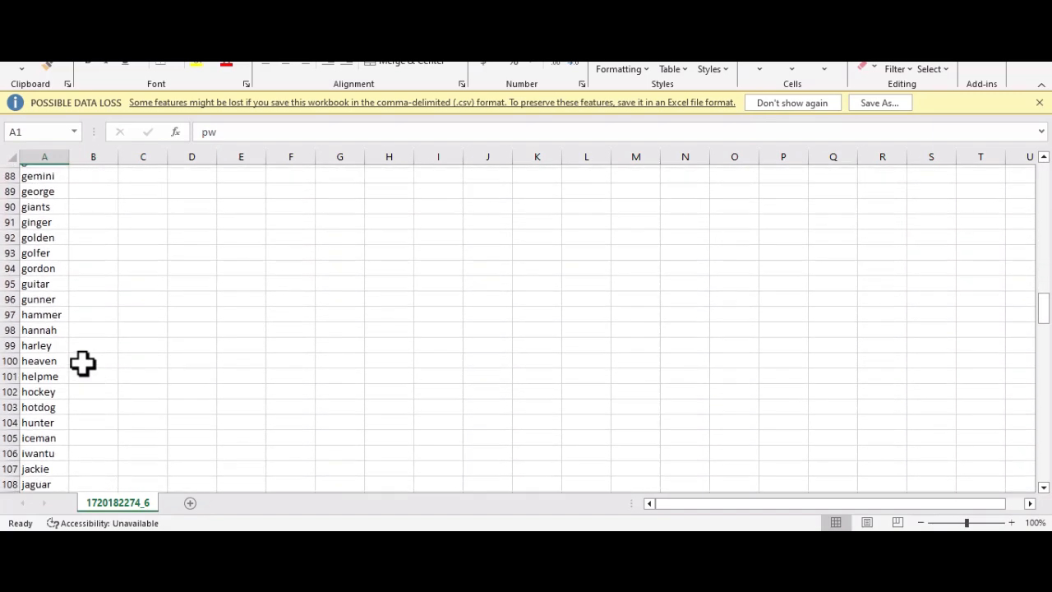
pyautogui.scroll(5, 83, 364)
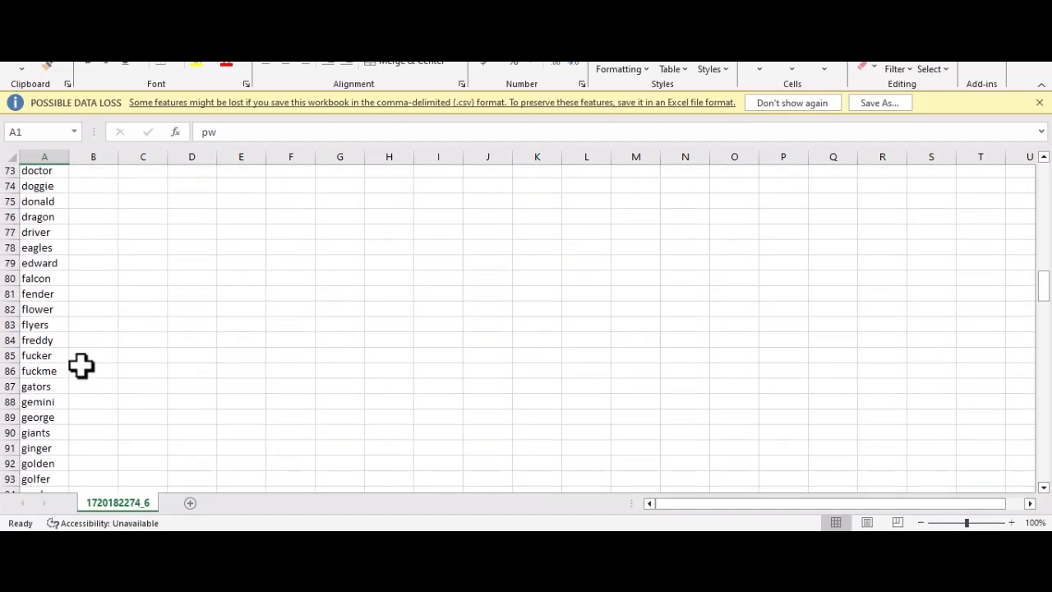
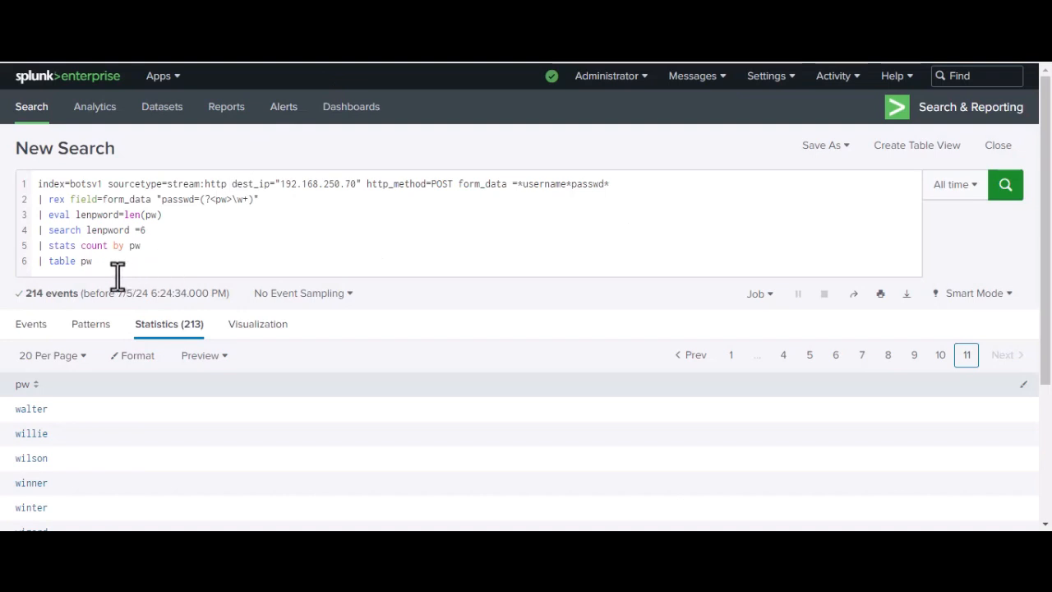
# Step: Replace the query with index=botsv1 sourcetype=stream:http dest_ip="192.168.250.70" http_method=POST and run it
pyautogui.moveTo(96, 262); pyautogui.dragTo(29, 174)
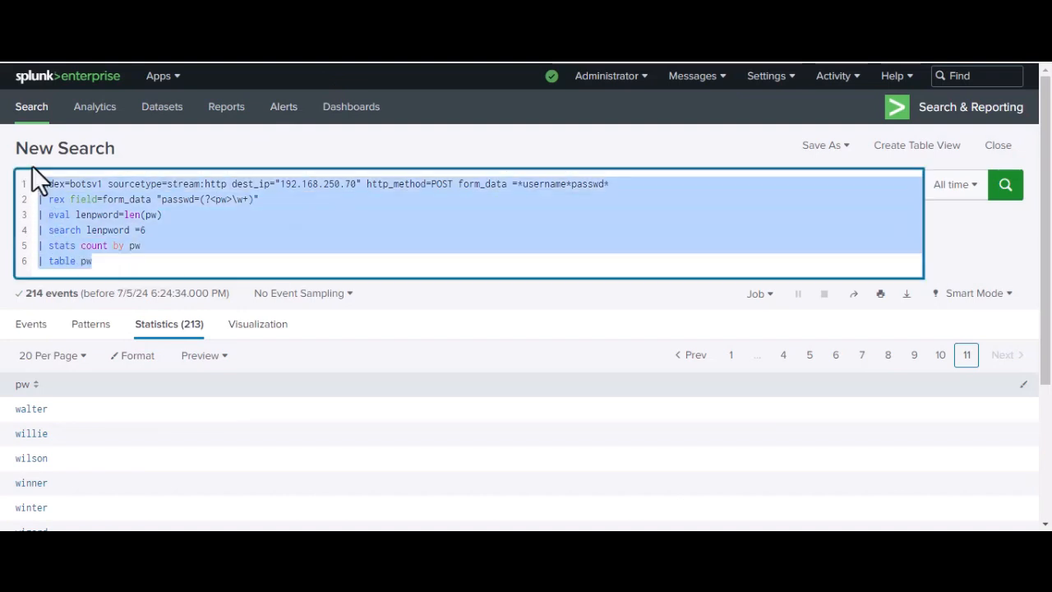
pyautogui.press('BackSpace')
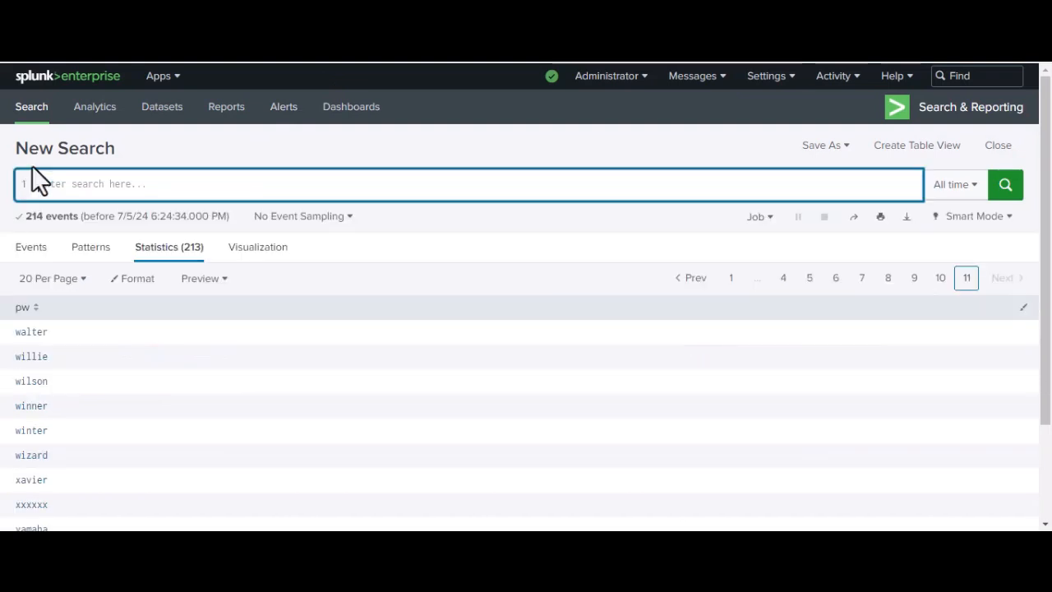
pyautogui.hotkey('ctrl', 'v')
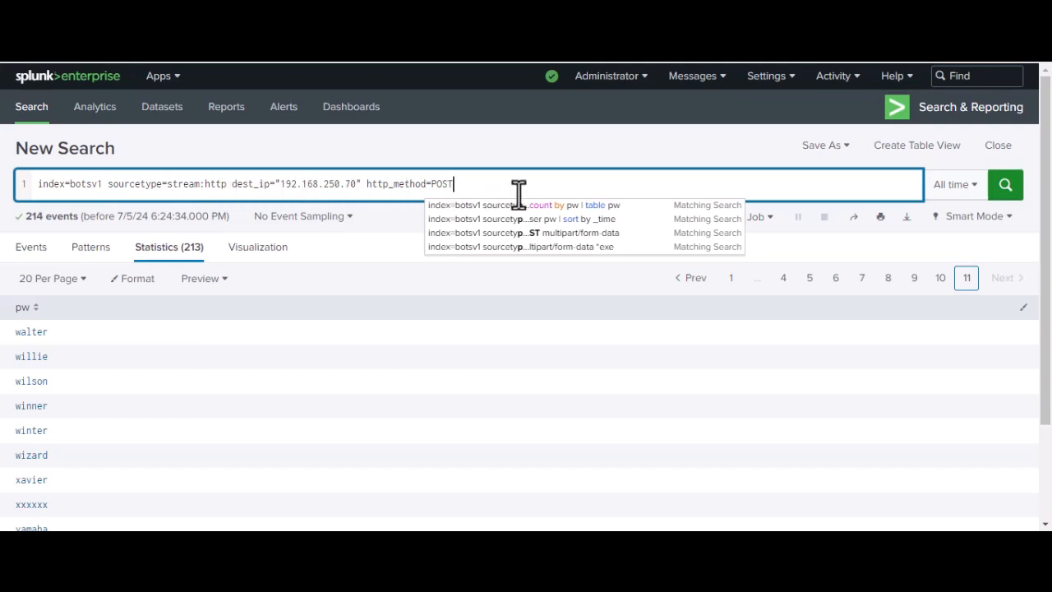
pyautogui.press('Return')
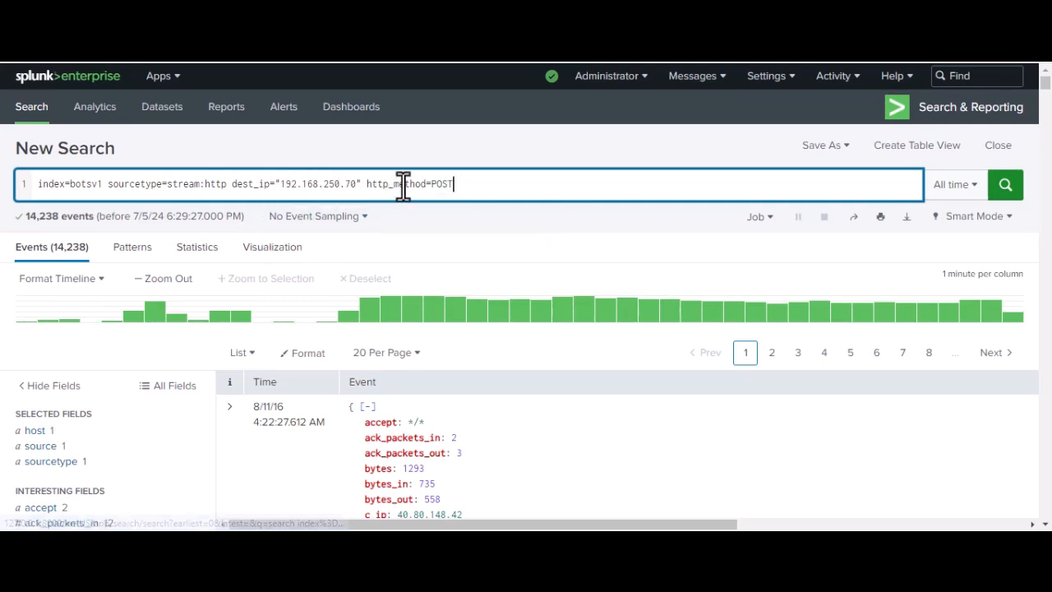
# Step: Open the value breakdown of the status field and filter the POST events to status 200
pyautogui.scroll(-1, 403, 184)
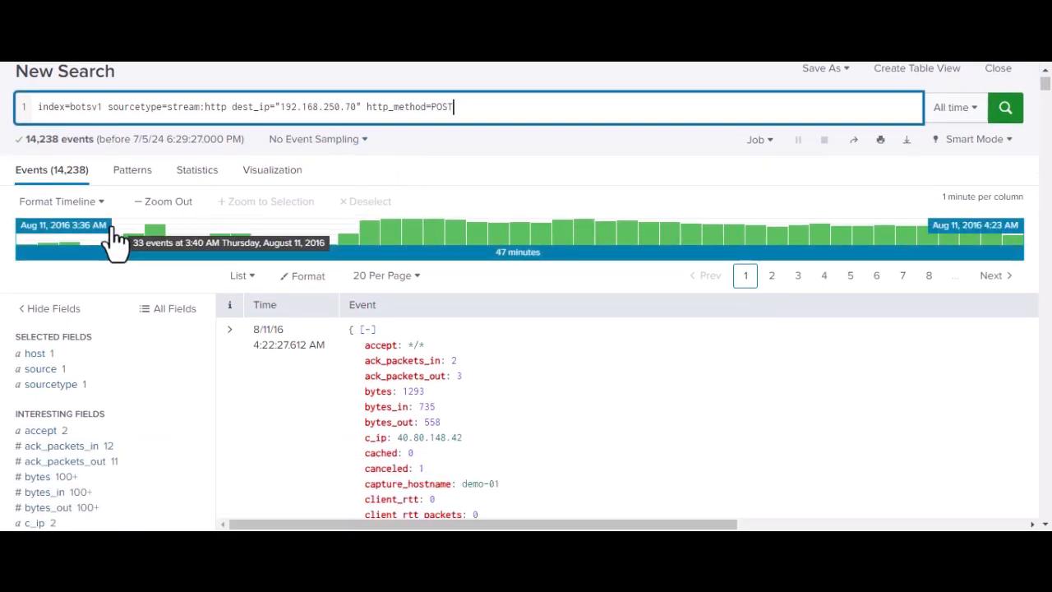
pyautogui.scroll(-1, 169, 197)
pyautogui.scroll(-2, 164, 189)
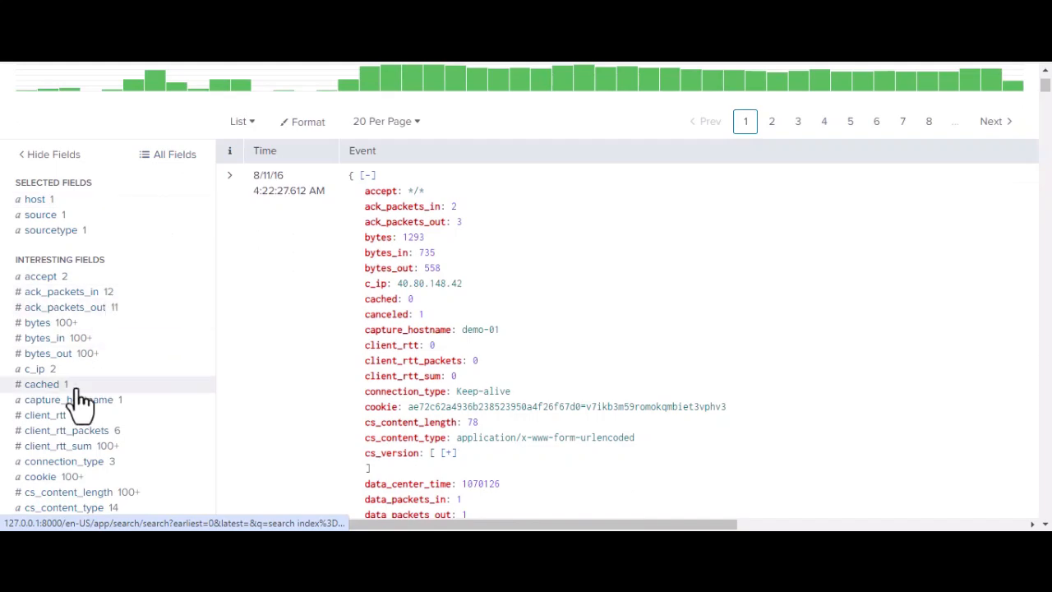
pyautogui.scroll(-3, 76, 403)
pyautogui.scroll(-2, 76, 403)
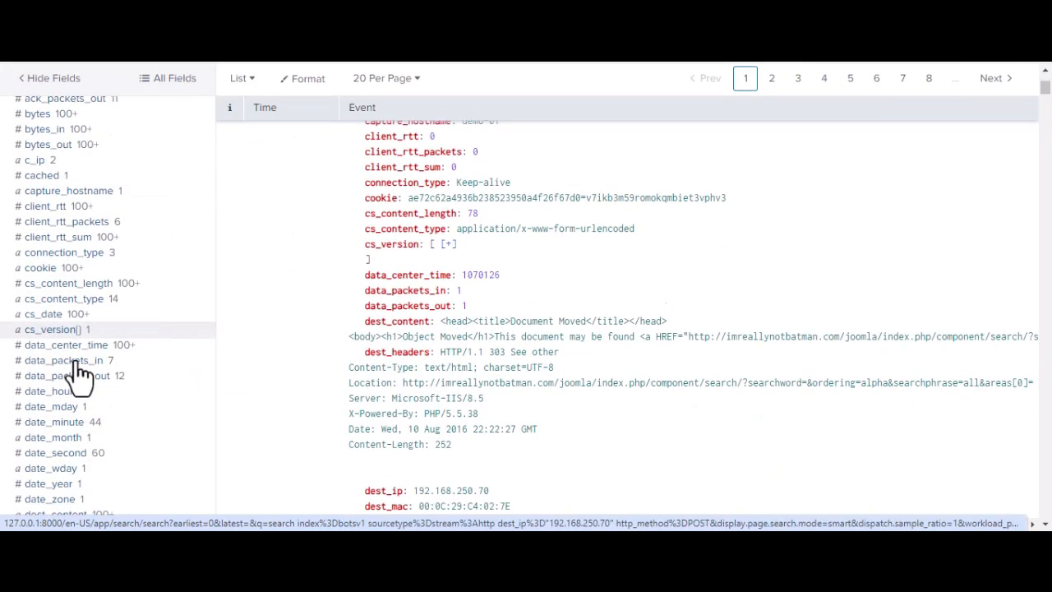
pyautogui.scroll(-4, 52, 341)
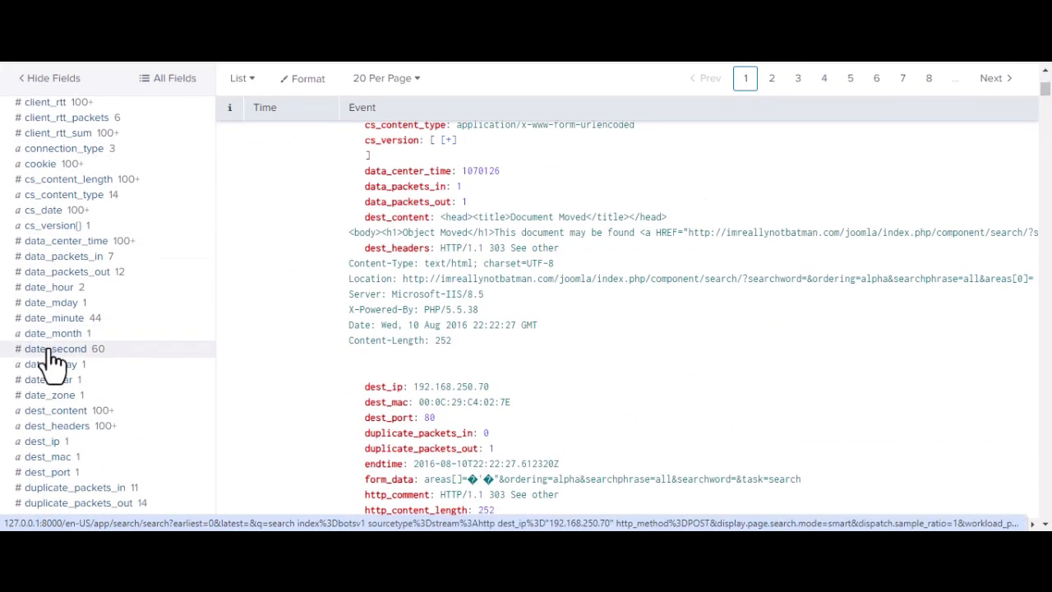
pyautogui.scroll(-2, 53, 379)
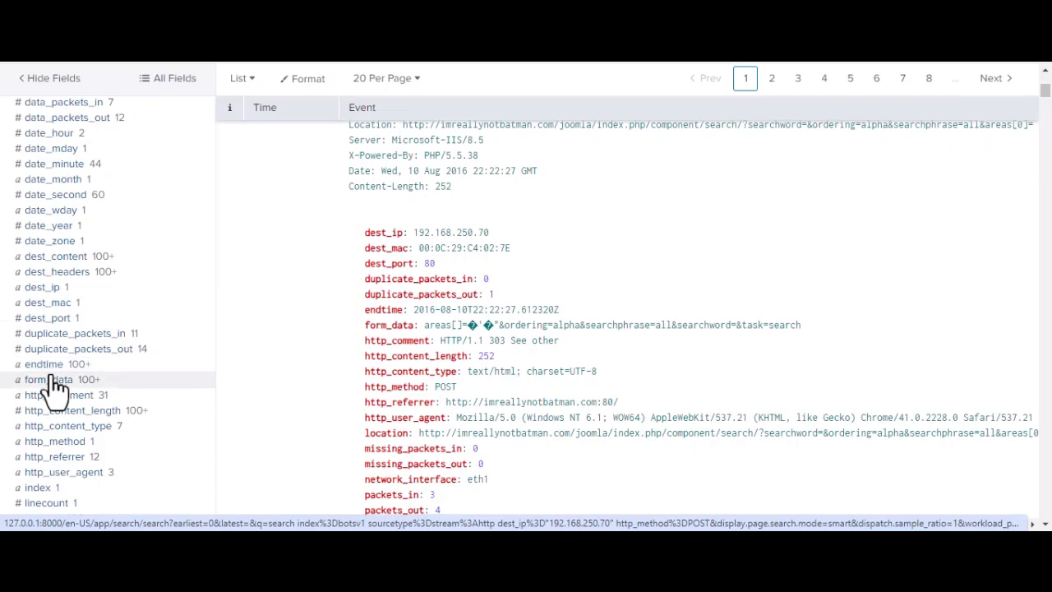
pyautogui.scroll(-2, 49, 348)
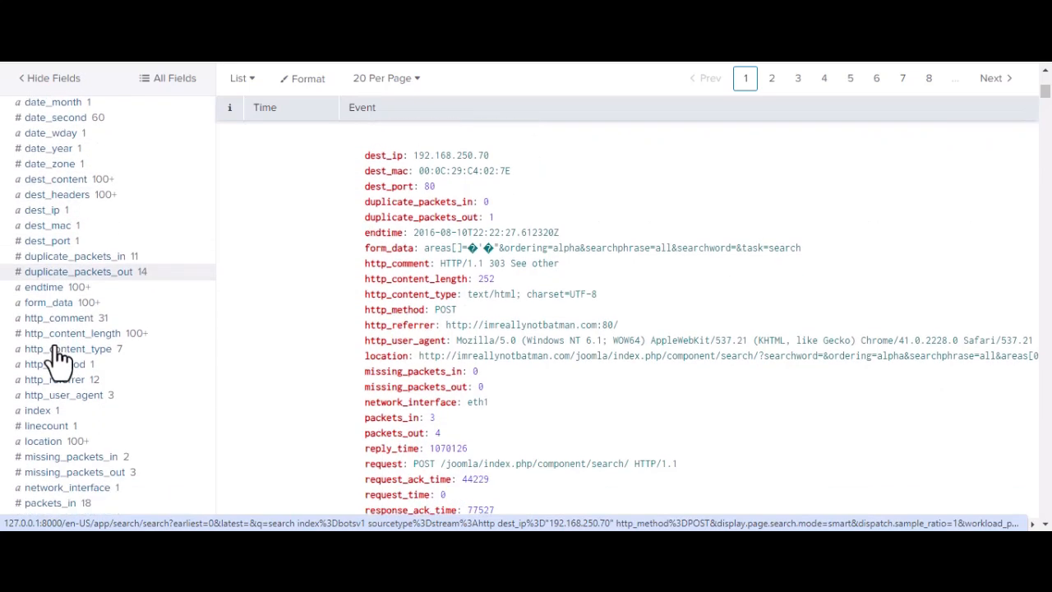
pyautogui.scroll(-2, 54, 393)
pyautogui.scroll(-2, 54, 393)
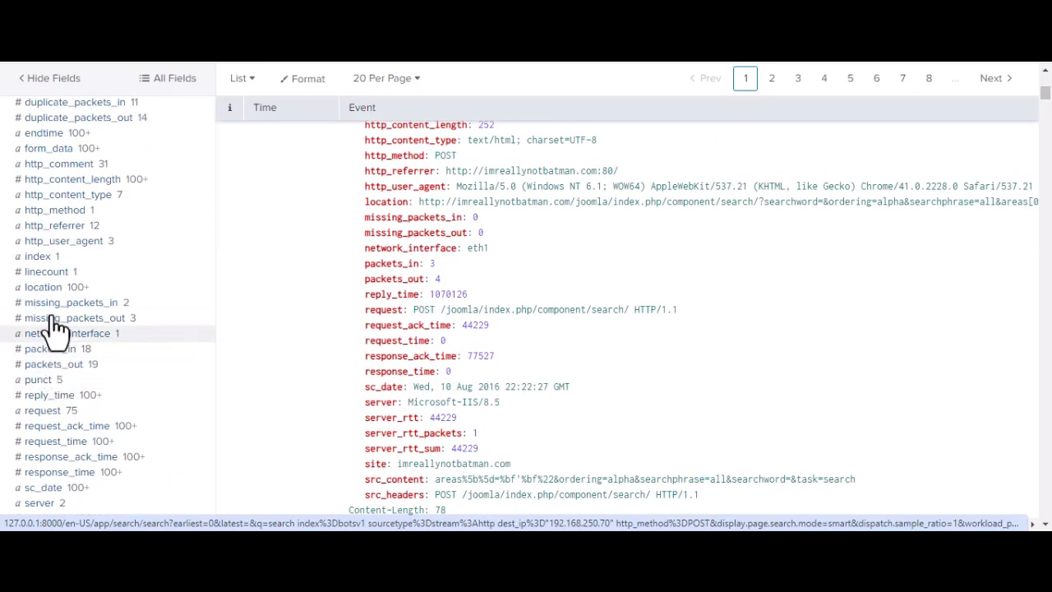
pyautogui.scroll(-10, 50, 288)
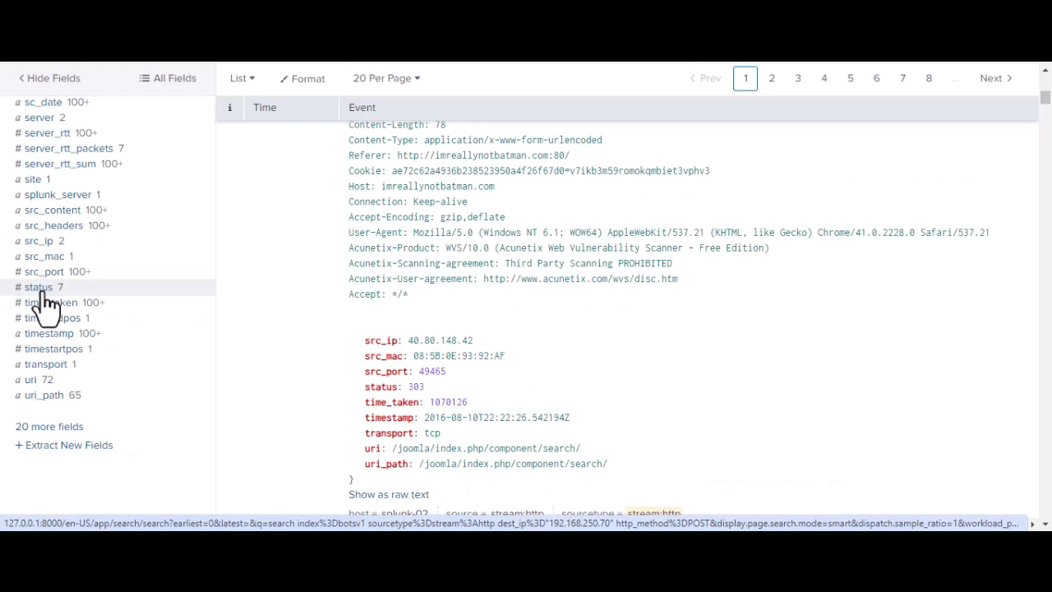
pyautogui.click(38, 287)
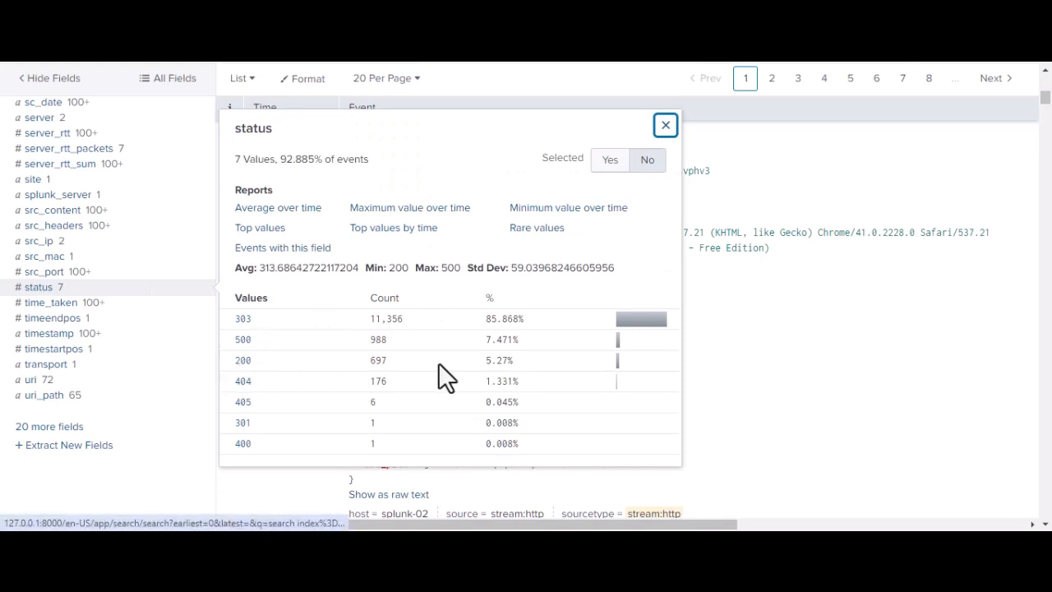
pyautogui.click(243, 362)
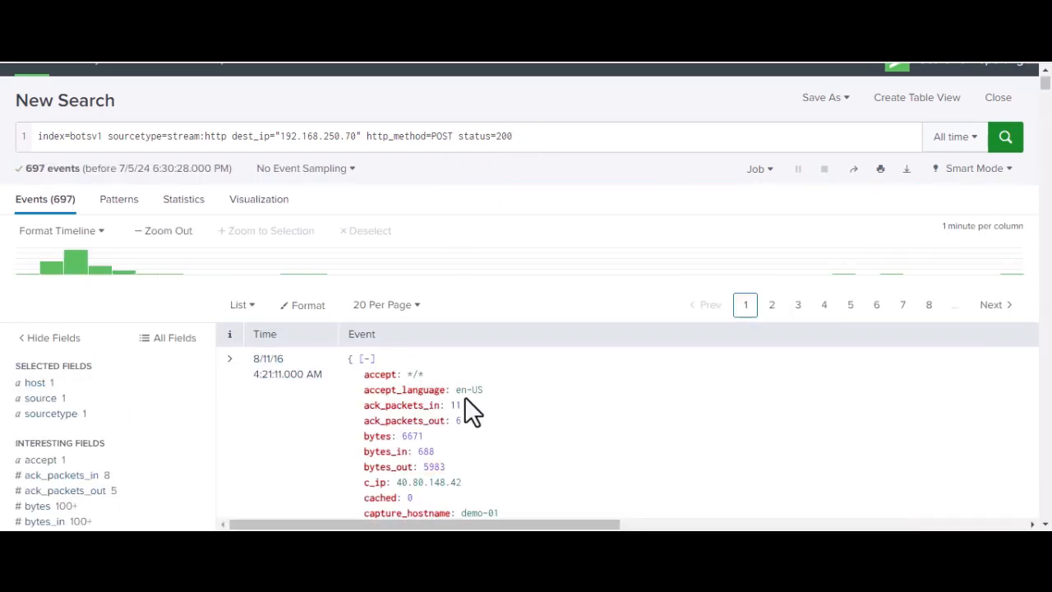
# Step: Look through the first status 200 event, including its dest_content HTML
pyautogui.scroll(-5, 465, 396)
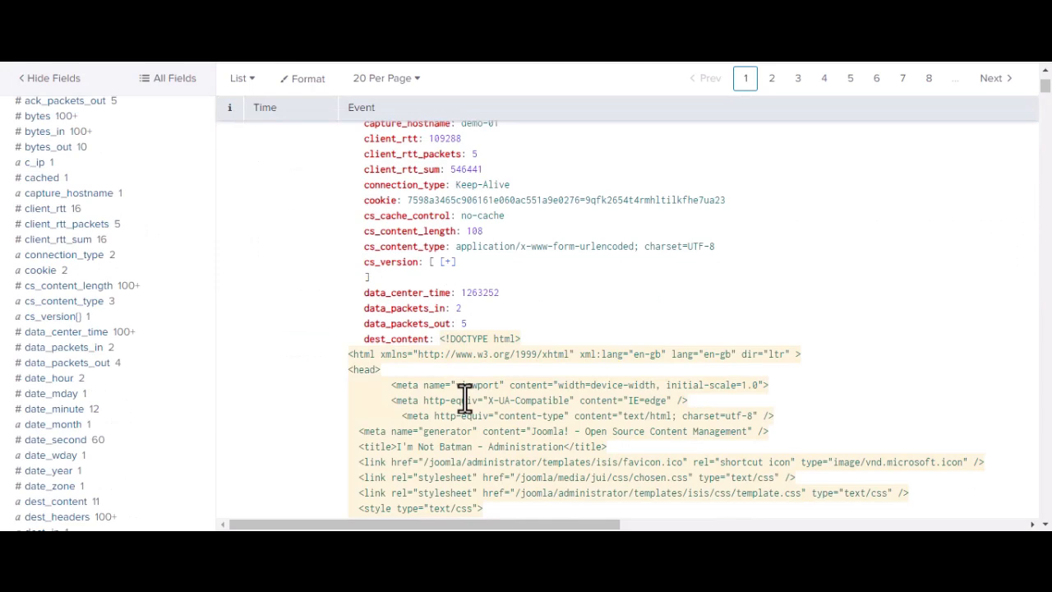
pyautogui.scroll(-2, 465, 398)
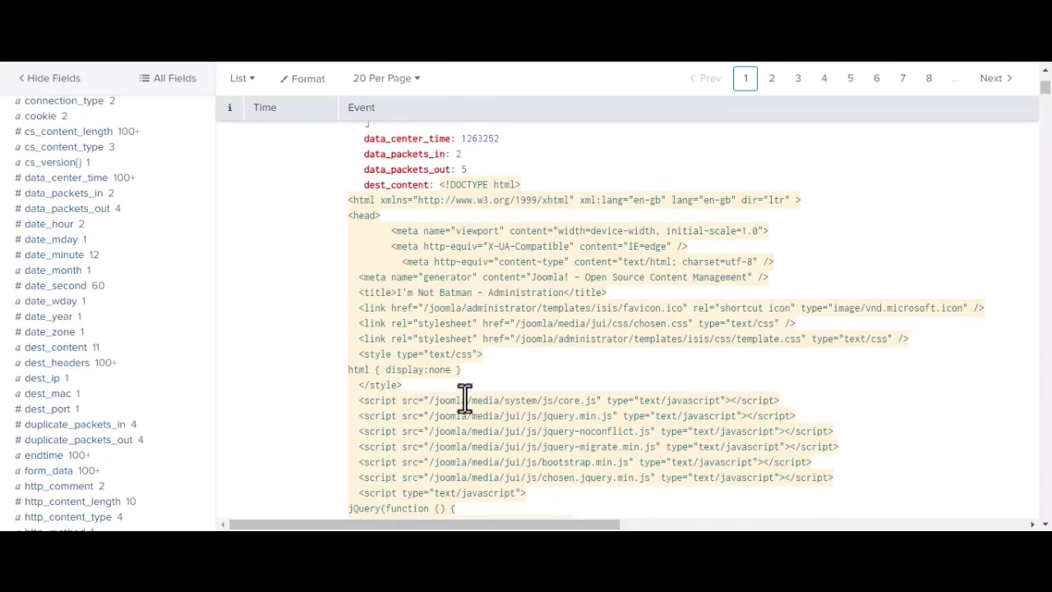
pyautogui.scroll(-3, 479, 256)
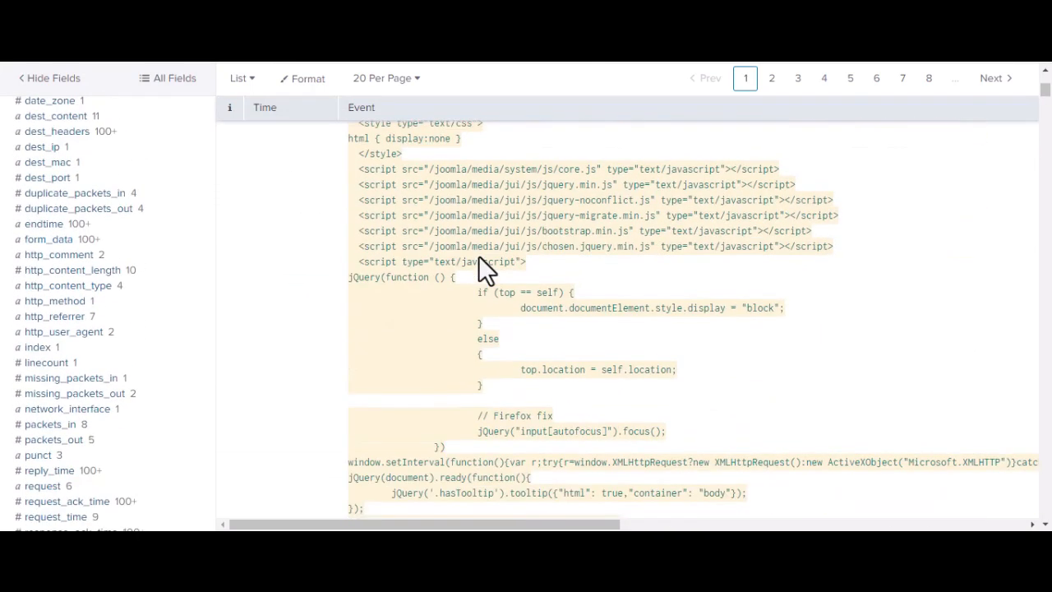
pyautogui.scroll(-6, 717, 297)
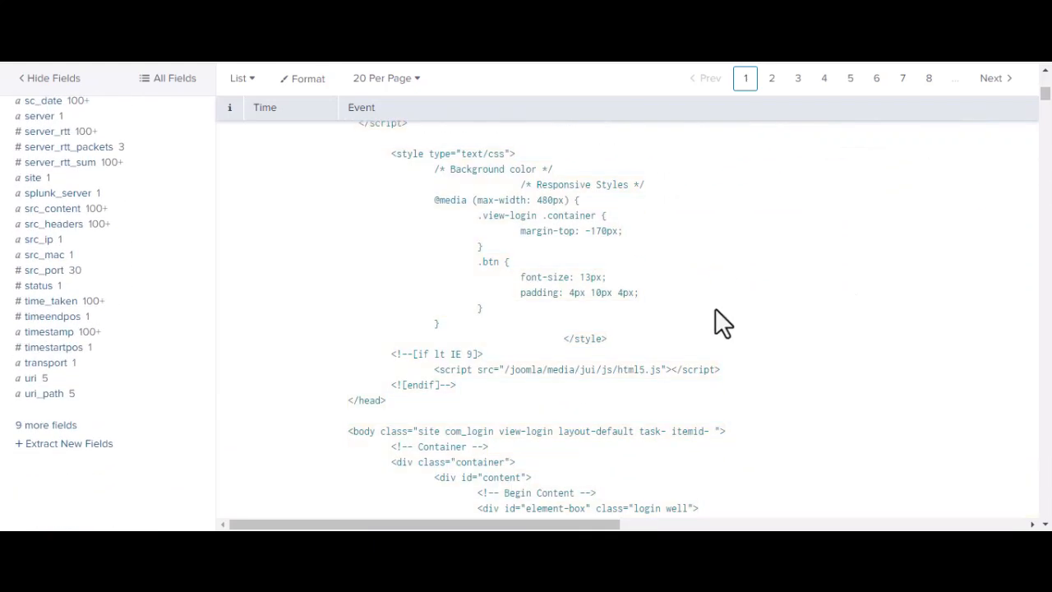
pyautogui.scroll(8, 715, 310)
pyautogui.scroll(5, 716, 310)
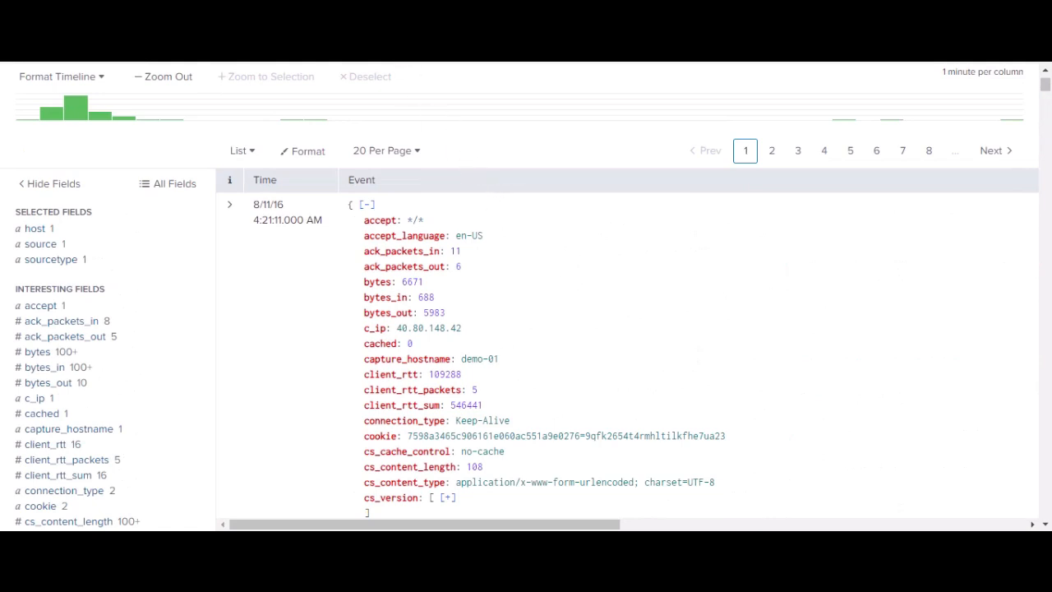
pyautogui.scroll(3, 482, 163)
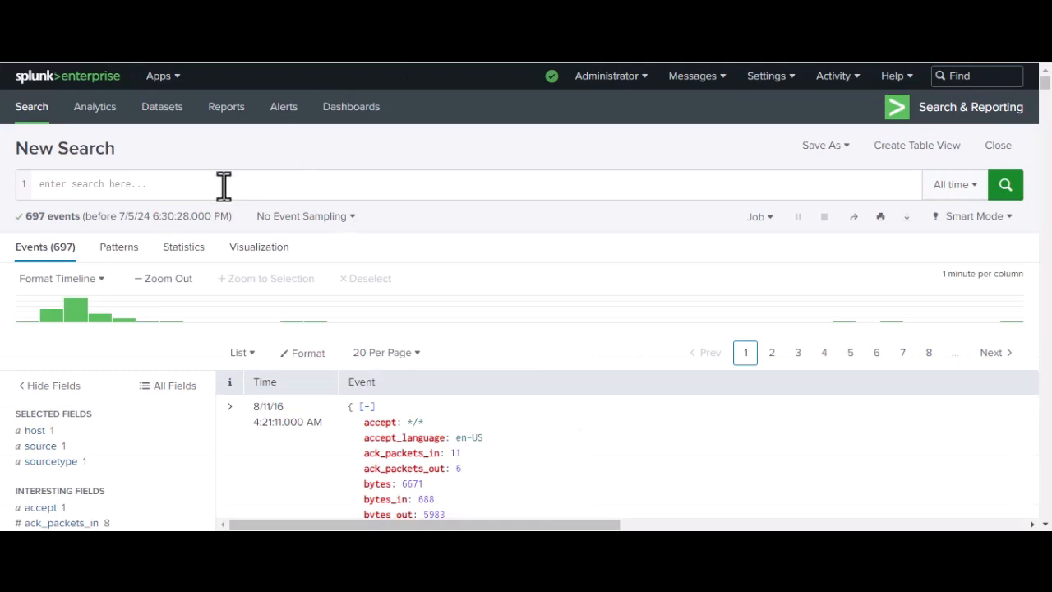
# Step: Run the search index=botsv1 sourcetype=stream:http dest_ip="192.168.250.70" http_method=POST | rex field=form_data "passwd=(?<password>\w+)" | stats count by password | sort -count
pyautogui.click(223, 186)
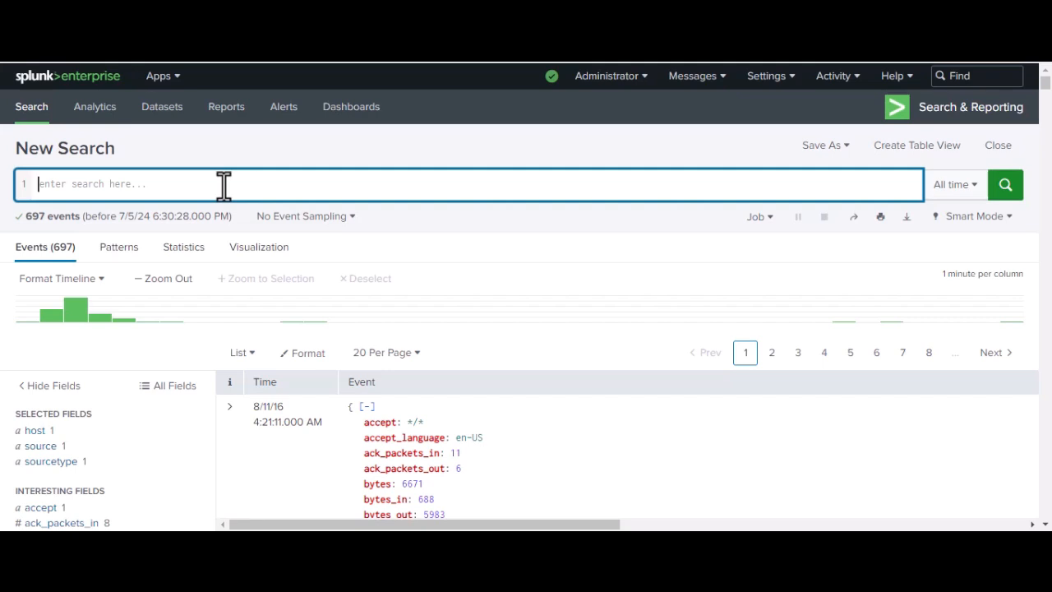
pyautogui.hotkey('ctrl', 'v')
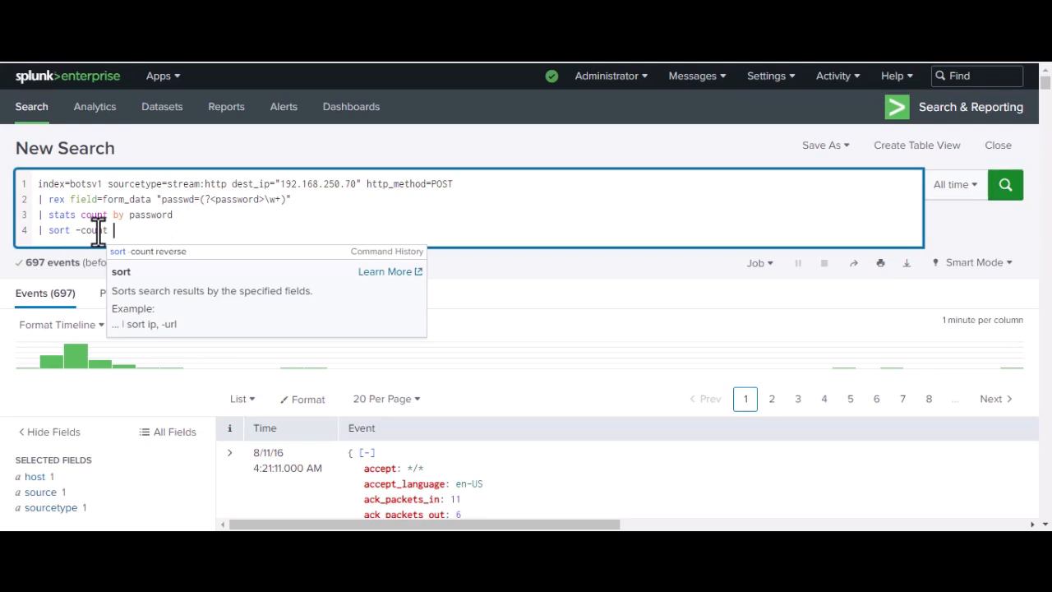
pyautogui.press('Return')
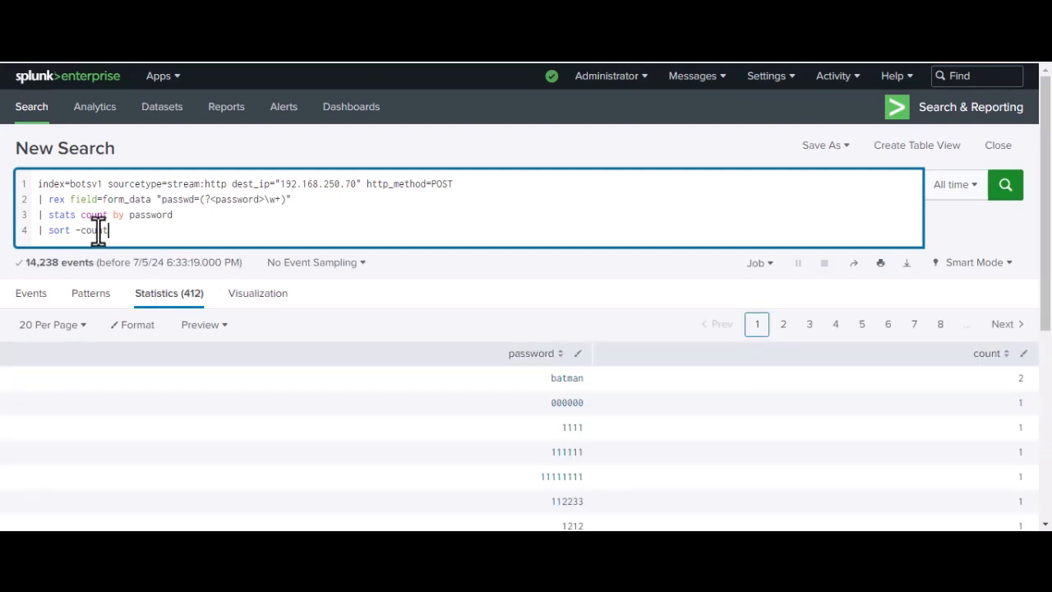
# Step: Review the counts per password on the first page of the results
pyautogui.scroll(-1, 777, 277)
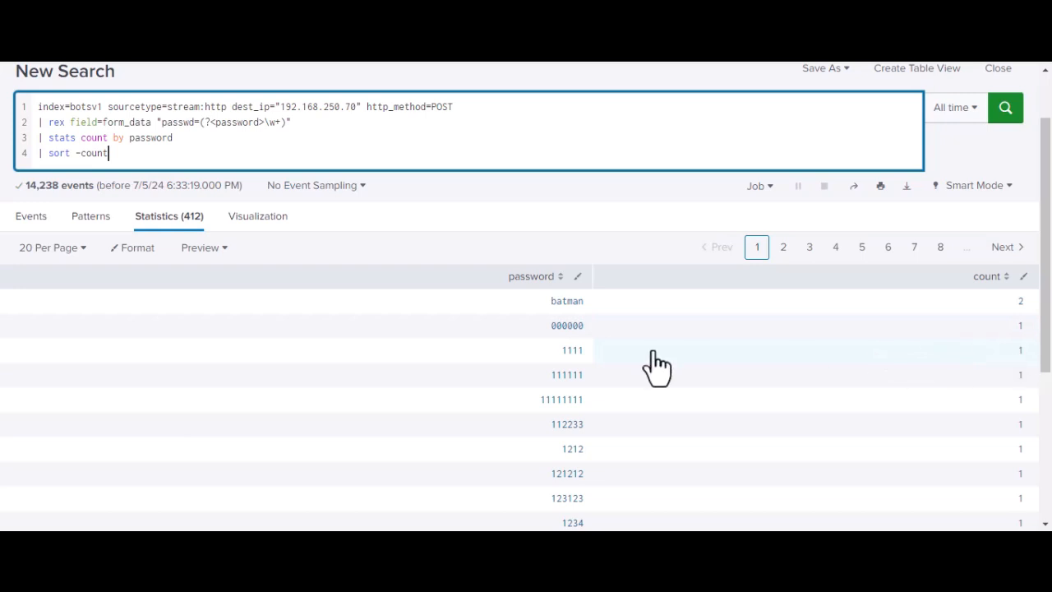
pyautogui.scroll(-2, 576, 346)
pyautogui.scroll(-2, 582, 350)
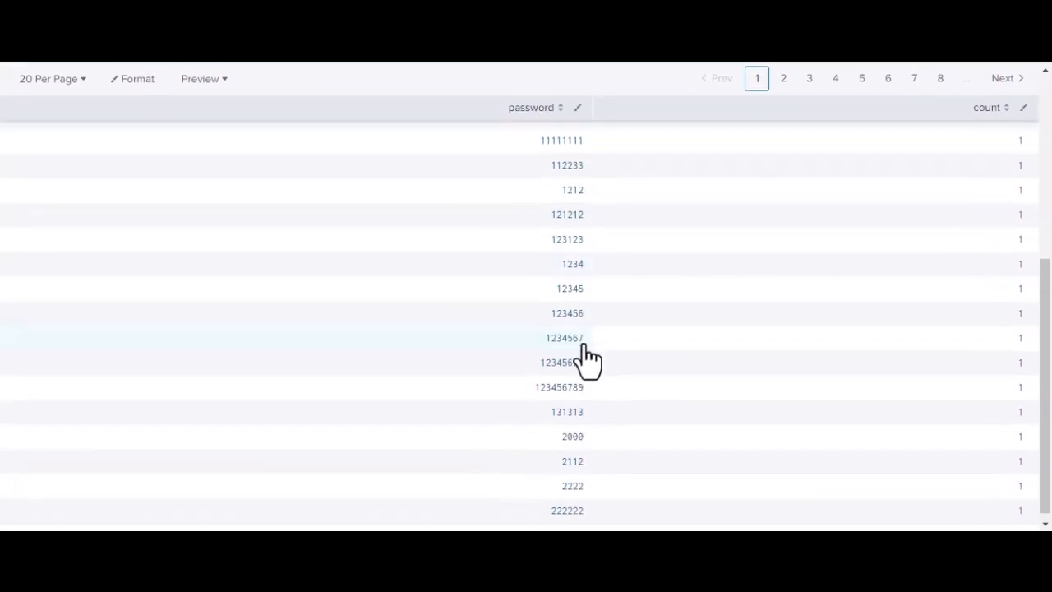
pyautogui.scroll(3, 681, 382)
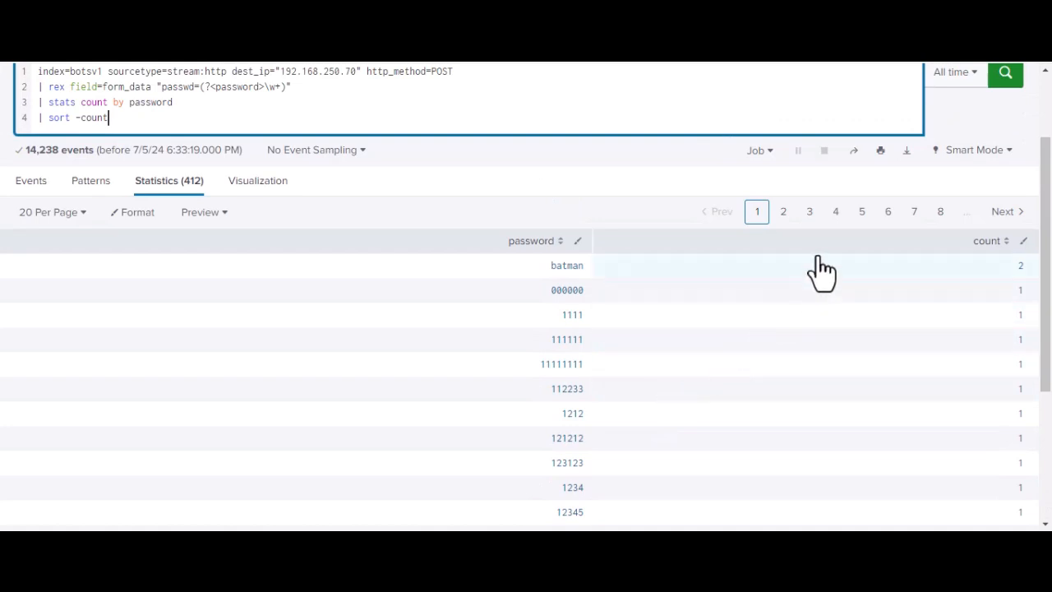
# Step: Go to pages 4 and 6 of the password results and check the counts there
pyautogui.click(836, 215)
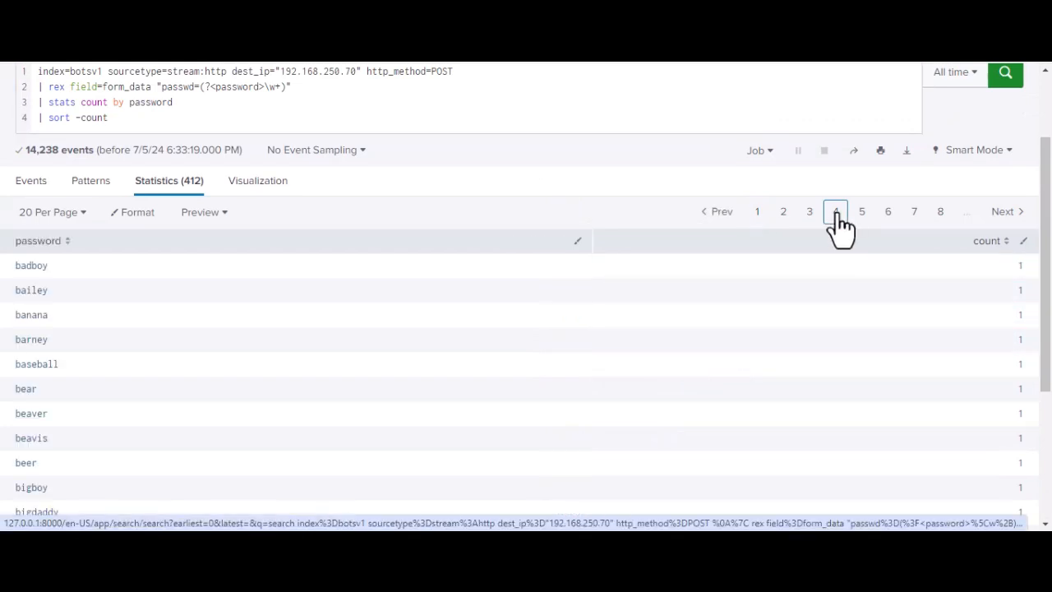
pyautogui.scroll(-3, 840, 228)
pyautogui.scroll(4, 840, 228)
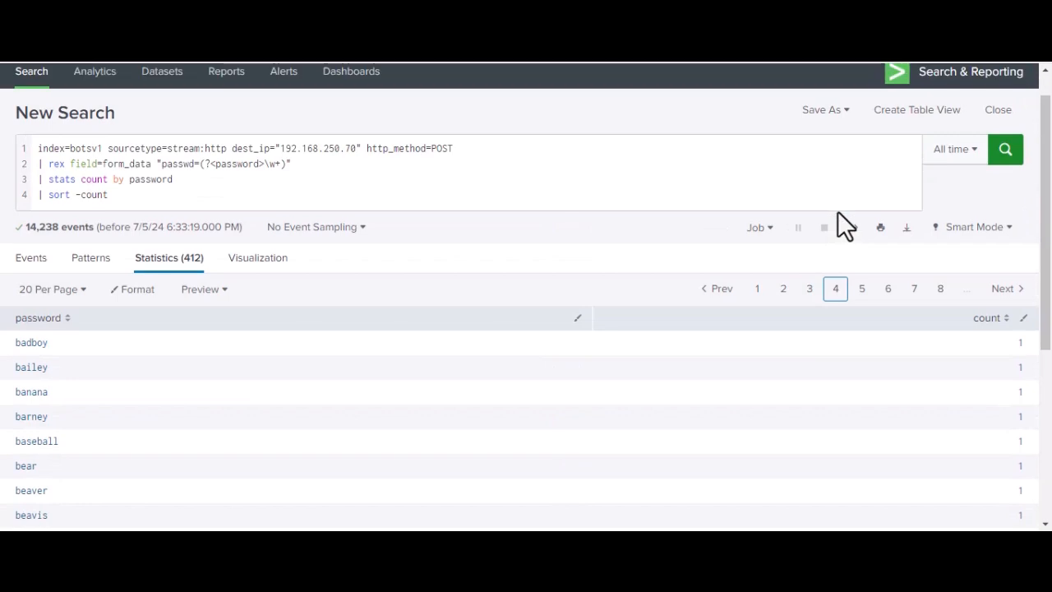
pyautogui.click(889, 289)
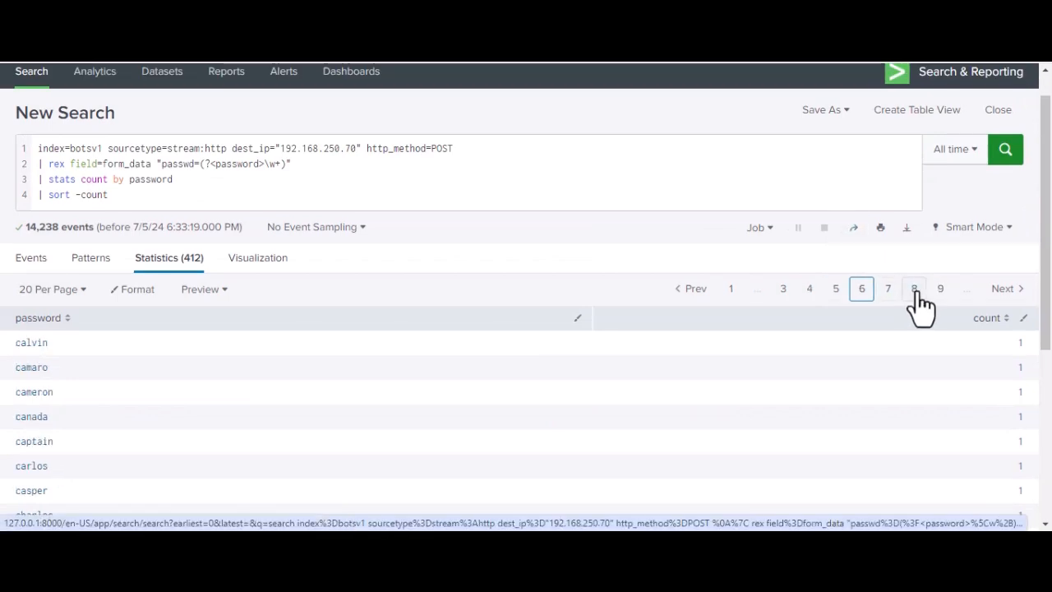
pyautogui.scroll(-4, 947, 282)
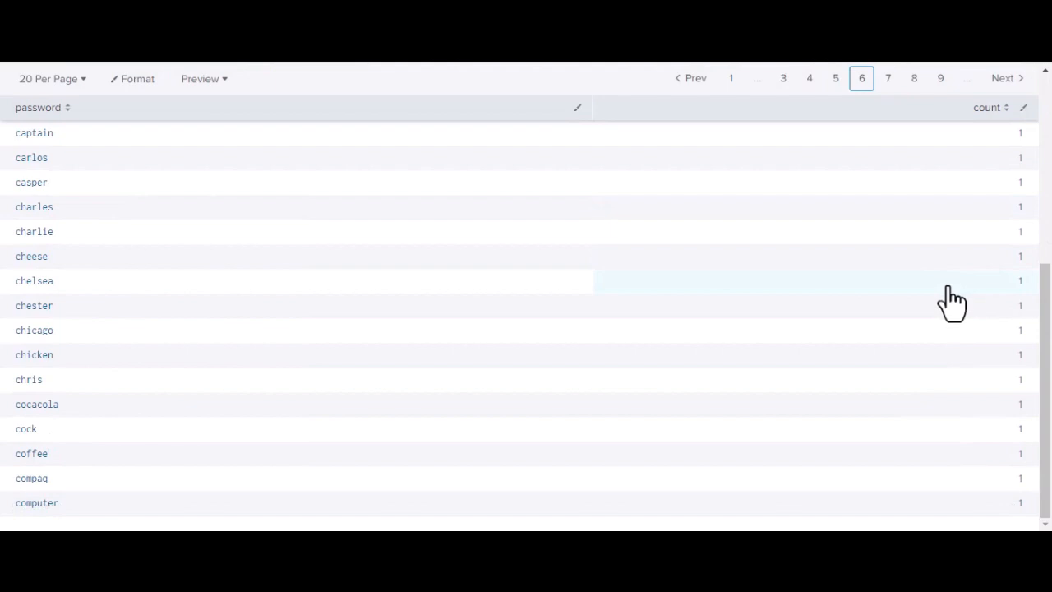
pyautogui.scroll(4, 948, 286)
# Step: Check the password counts on pages 9 and 12, and return to page 1 of the results
pyautogui.click(940, 324)
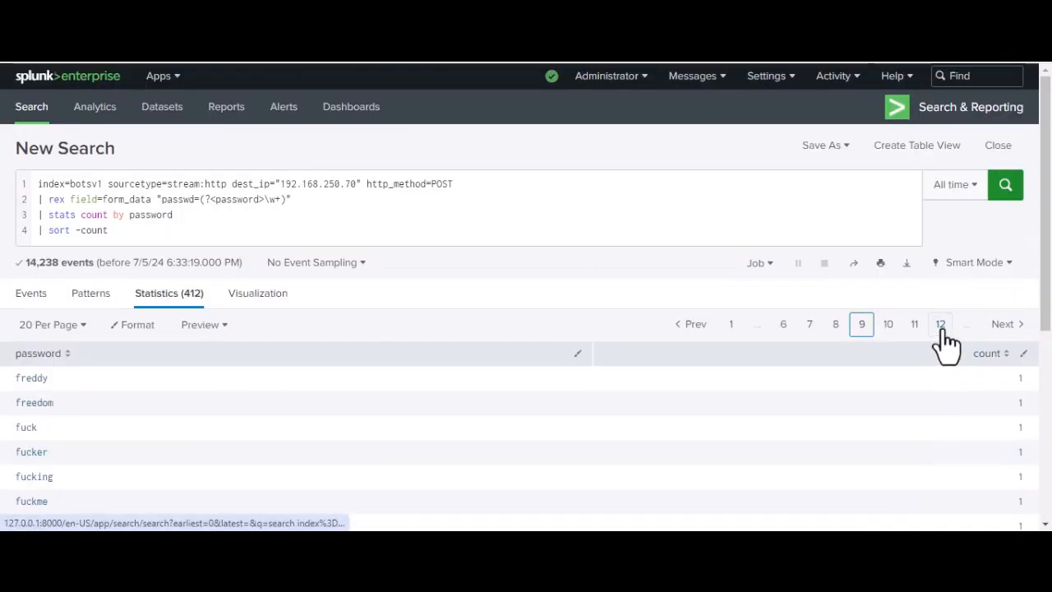
pyautogui.scroll(-4, 927, 352)
pyautogui.scroll(-1, 927, 374)
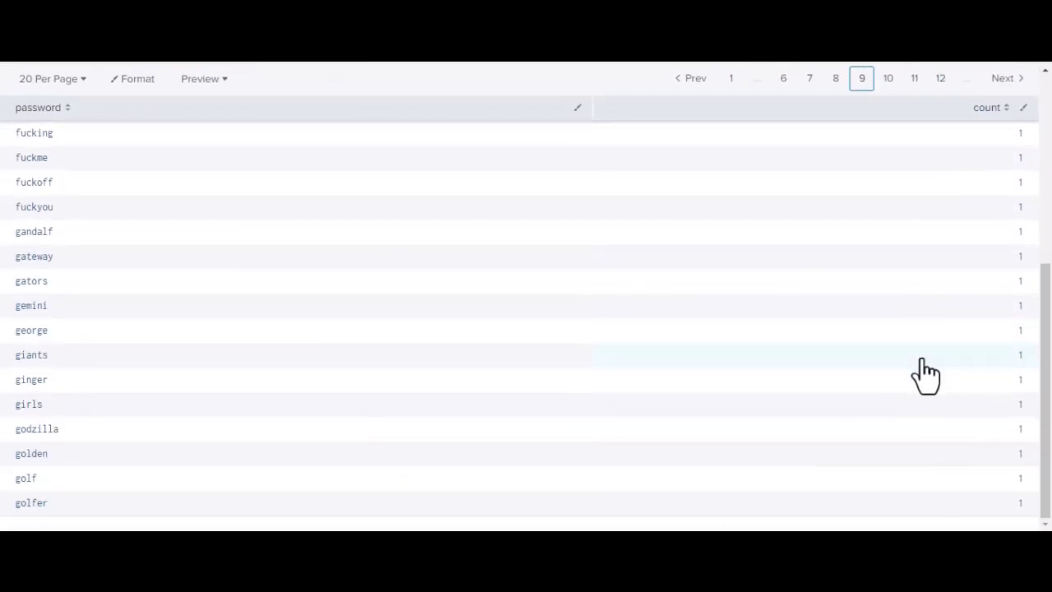
pyautogui.scroll(5, 879, 387)
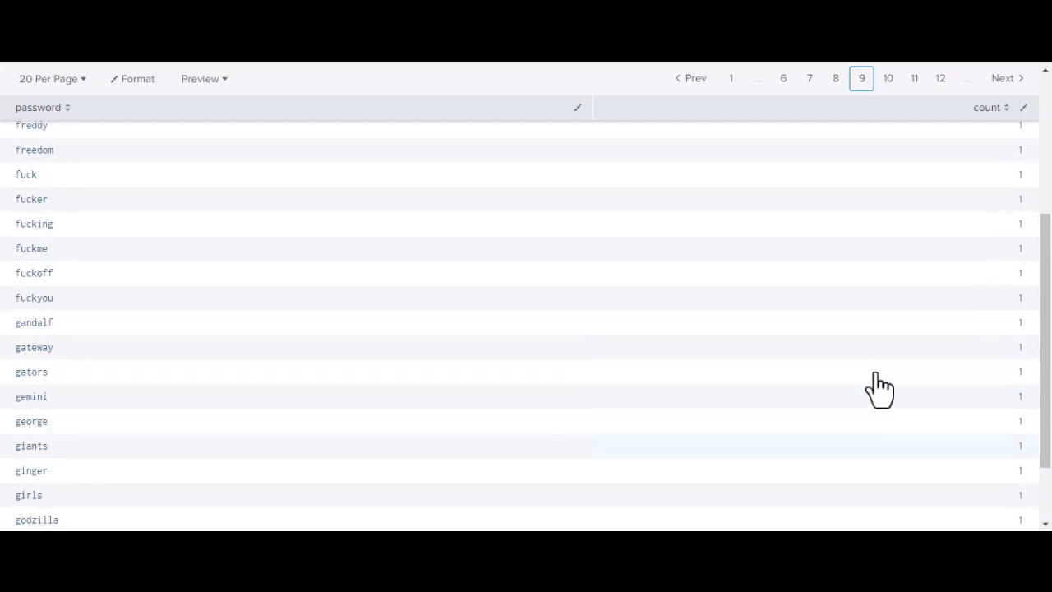
pyautogui.click(940, 292)
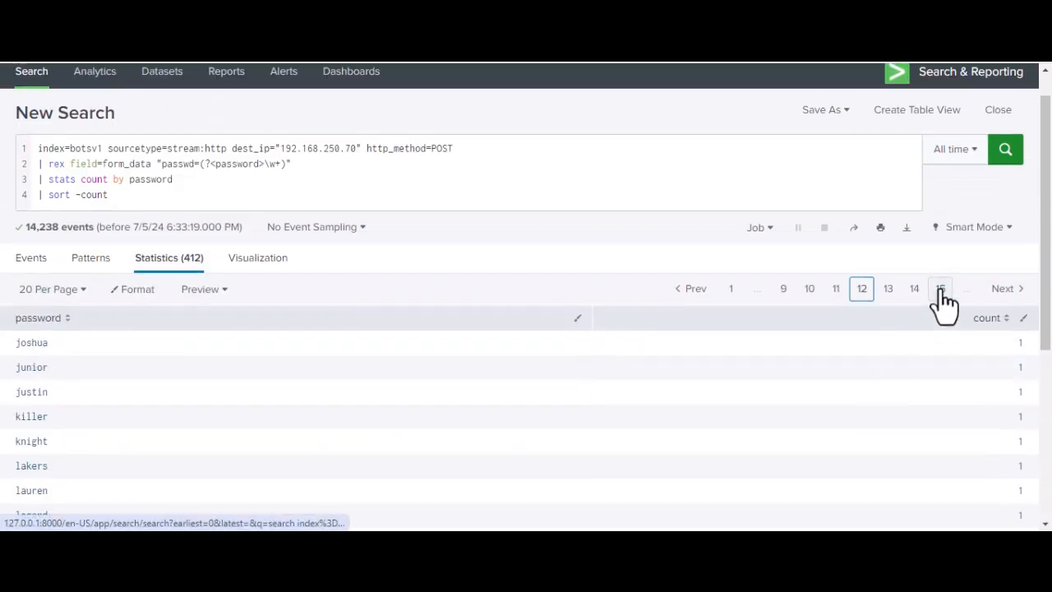
pyautogui.click(729, 298)
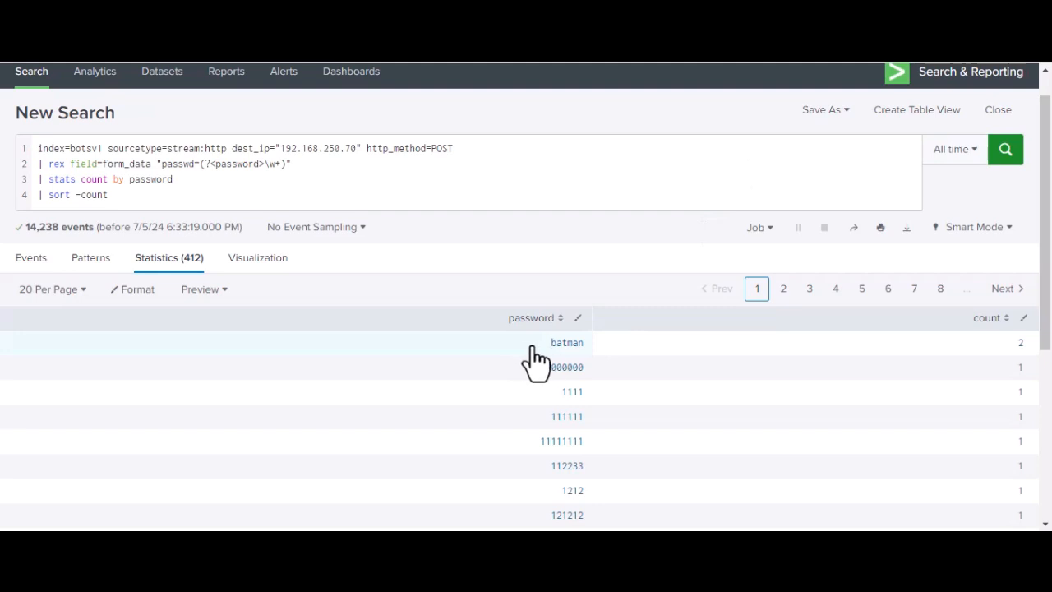
# Step: Highlight the password with the highest count in the first row of the results
pyautogui.moveTo(526, 346); pyautogui.dragTo(602, 344)
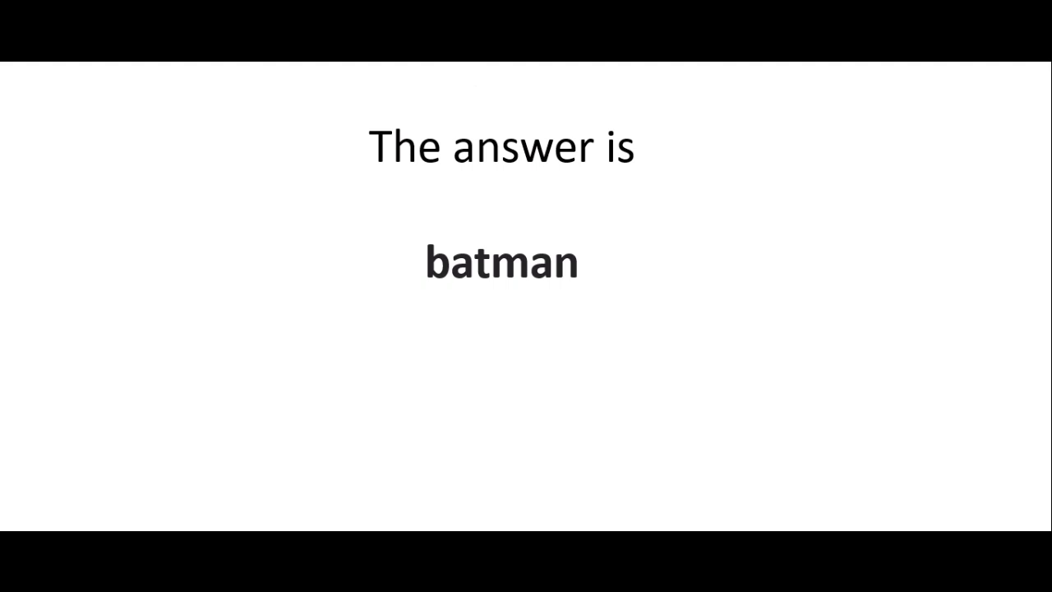
pyautogui.press('Right')
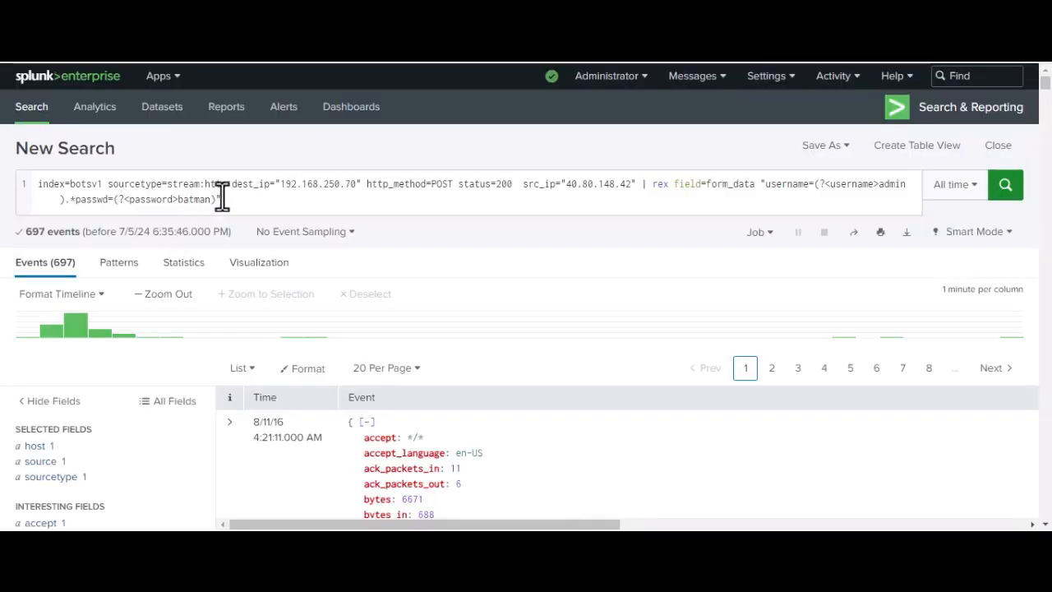
# Step: Replace the query with index=botsv1 sourcetype=stream:http src_ip=23.22.63.114 dest_ip="192.168.250.70" http_method=POST | rex field=form_data "passwd=(?<password>\w+)"| dedup password | stats count by password | stats sum(count) as count
pyautogui.moveTo(222, 200); pyautogui.dragTo(6, 176)
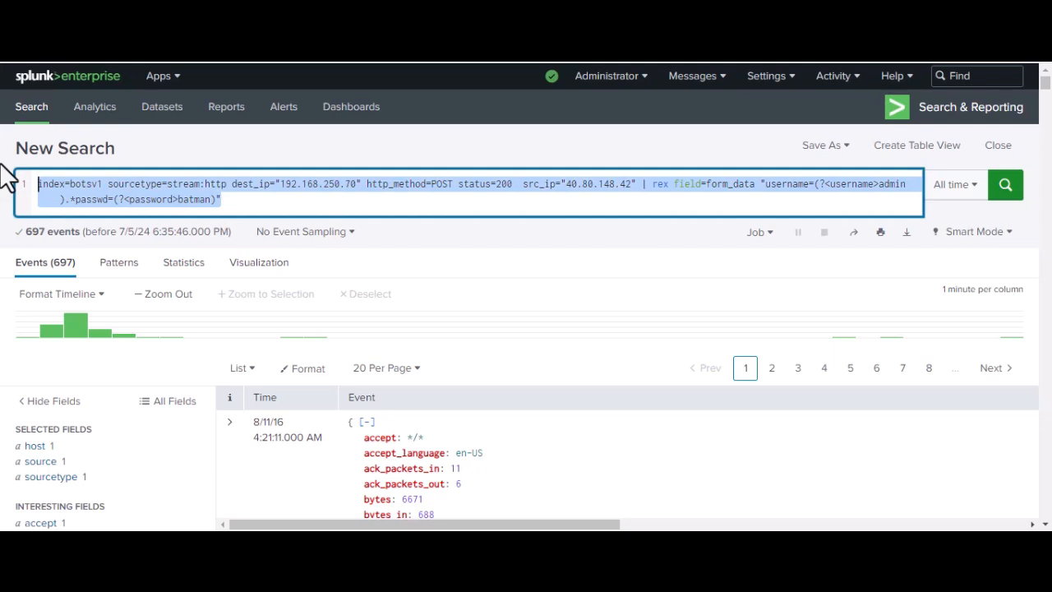
pyautogui.press('BackSpace')
pyautogui.hotkey('ctrl', 'v')
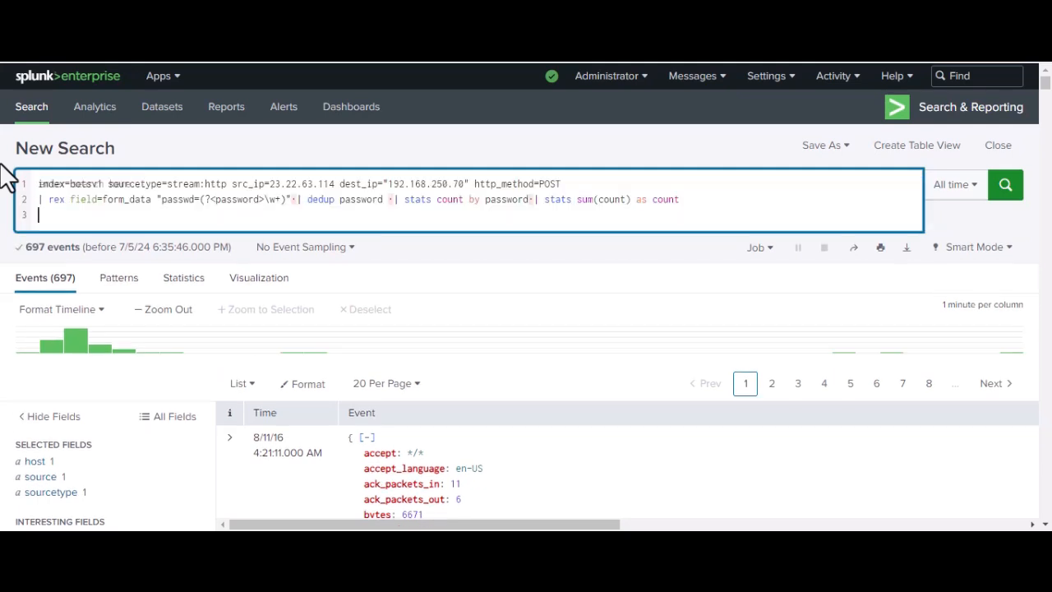
pyautogui.press('BackSpace')
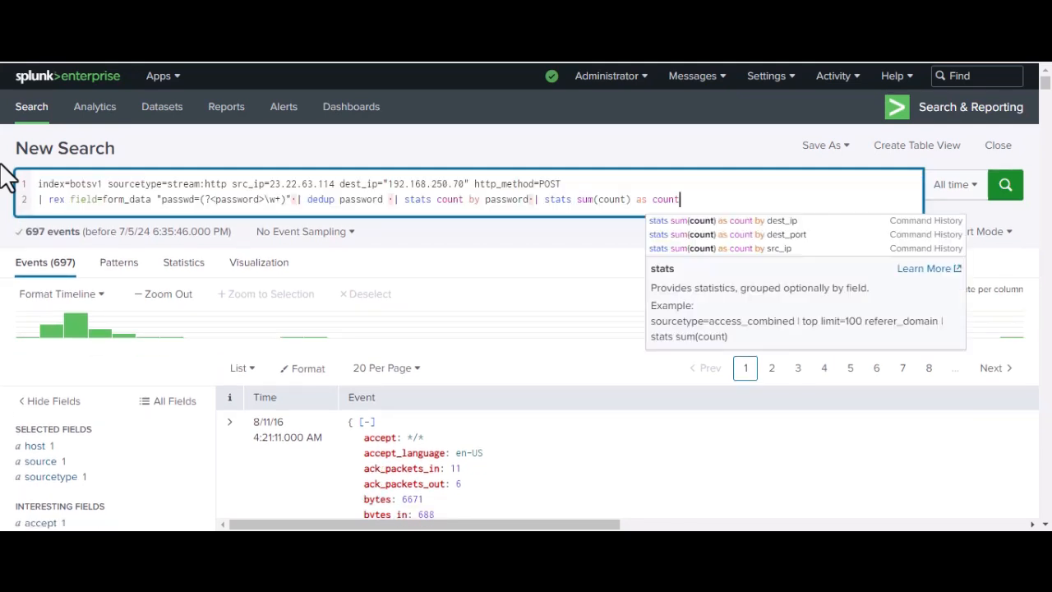
pyautogui.click(297, 200)
pyautogui.press('BackSpace')
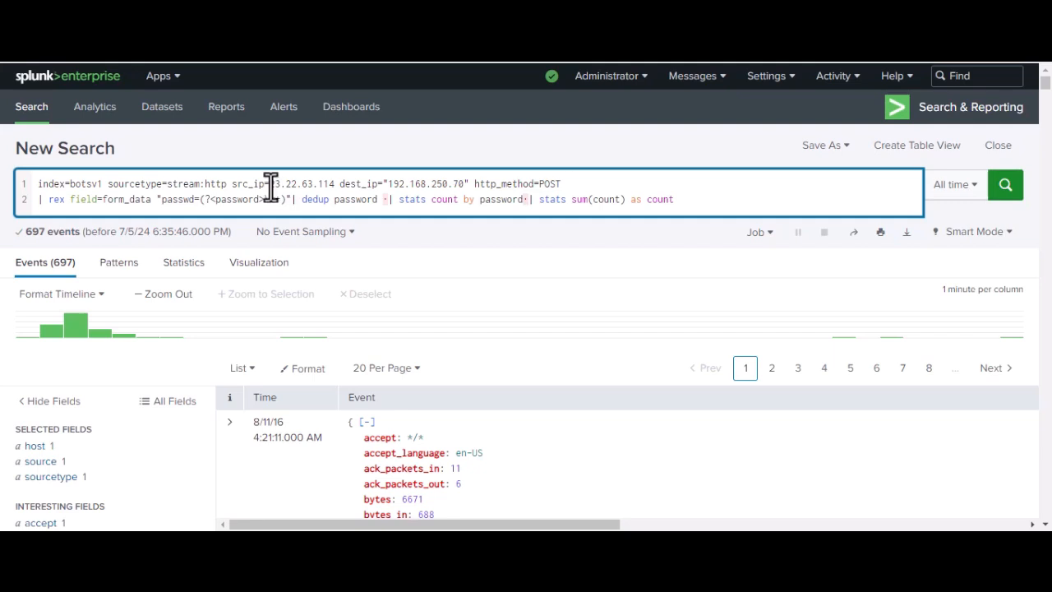
# Step: Remove the stray characters after "dedup password" and "stats count by password" in the query, and run the search
pyautogui.moveTo(271, 185); pyautogui.dragTo(332, 187)
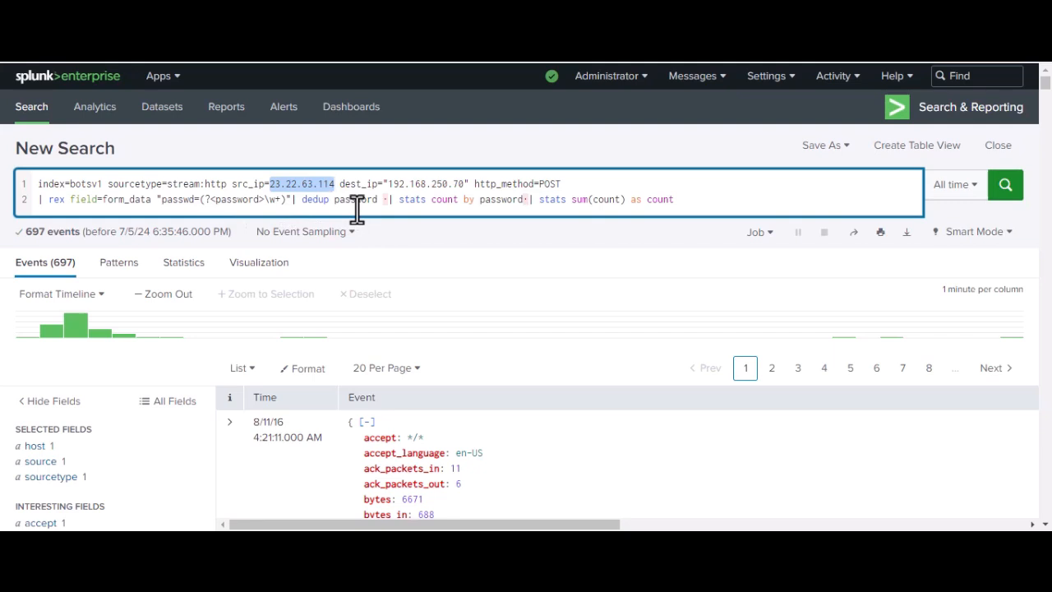
pyautogui.click(383, 200)
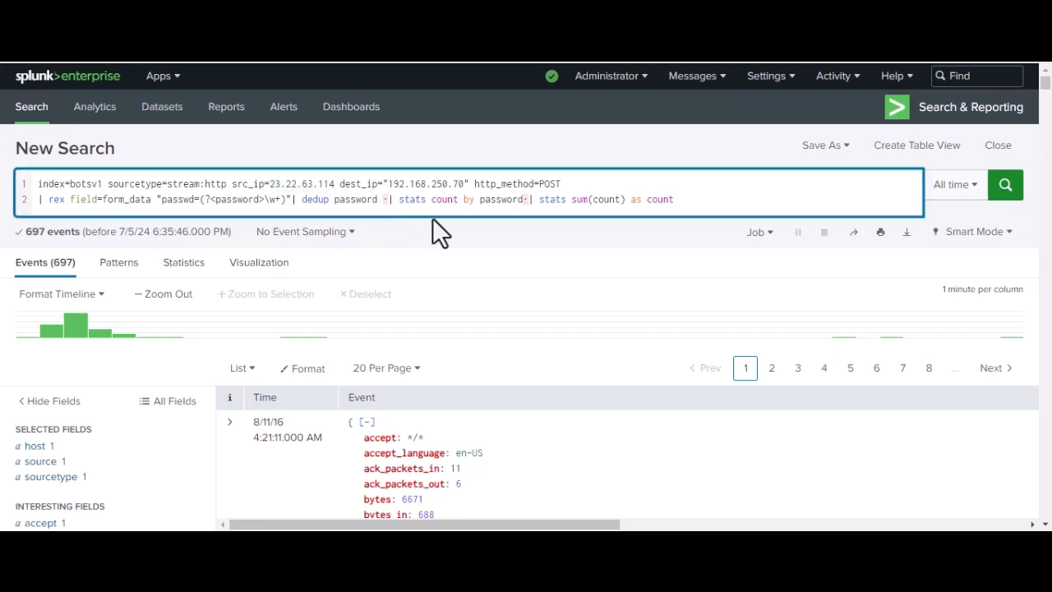
pyautogui.press('Delete')
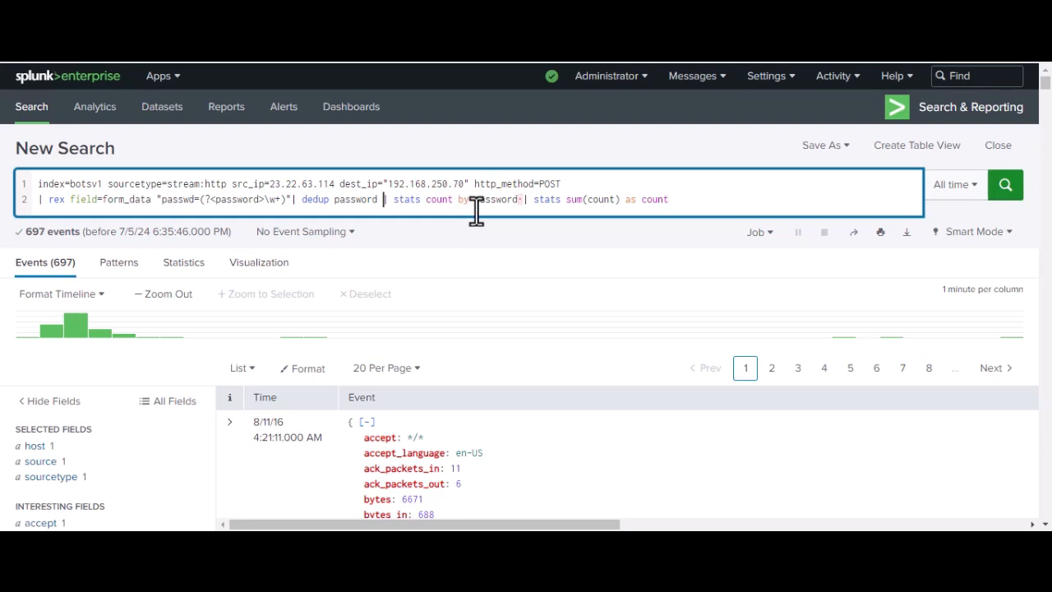
pyautogui.click(519, 200)
pyautogui.press('BackSpace')
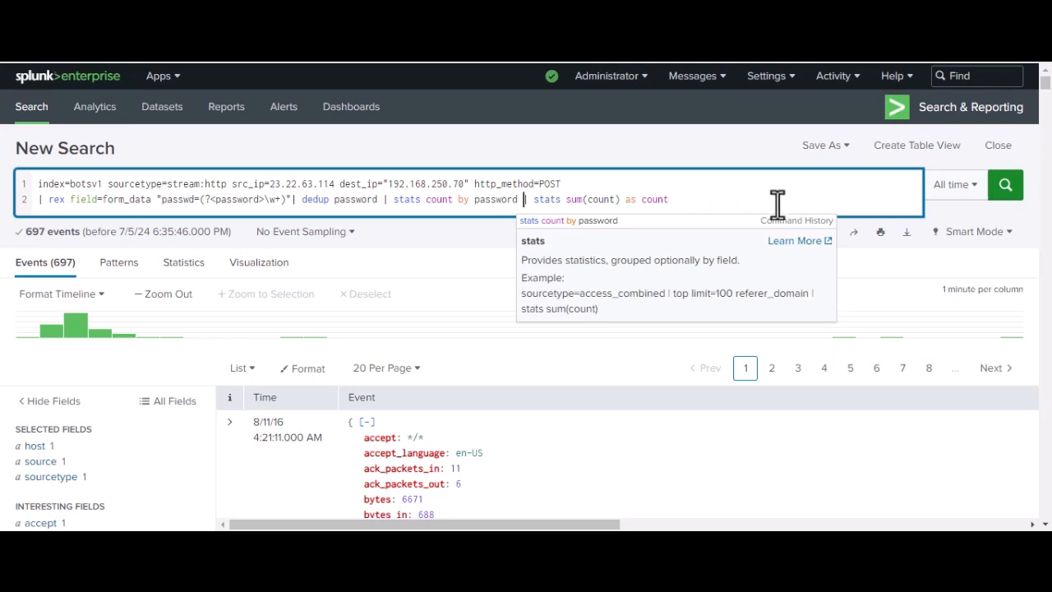
pyautogui.click(1004, 189)
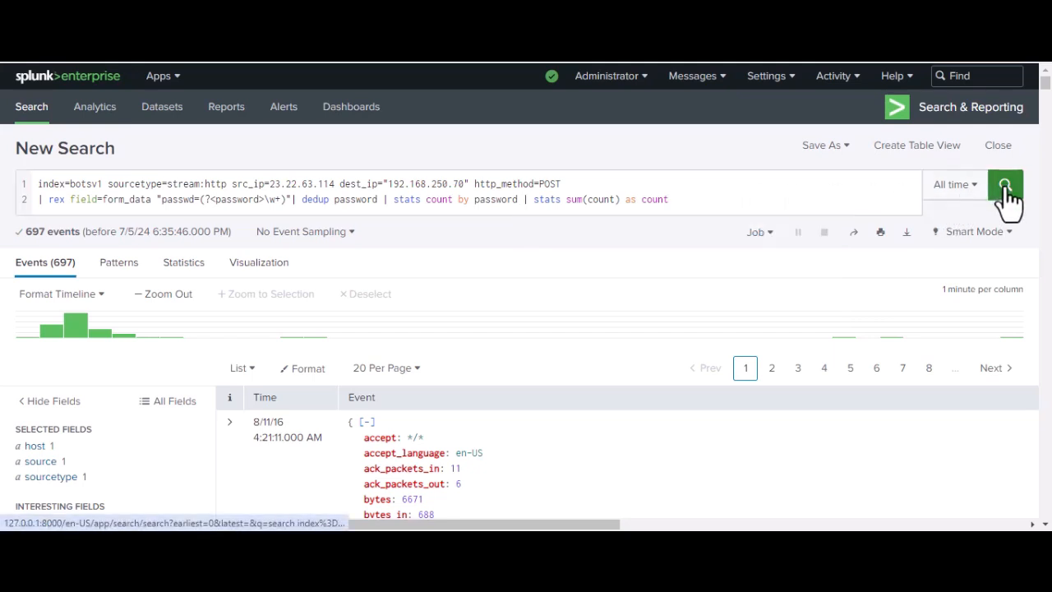